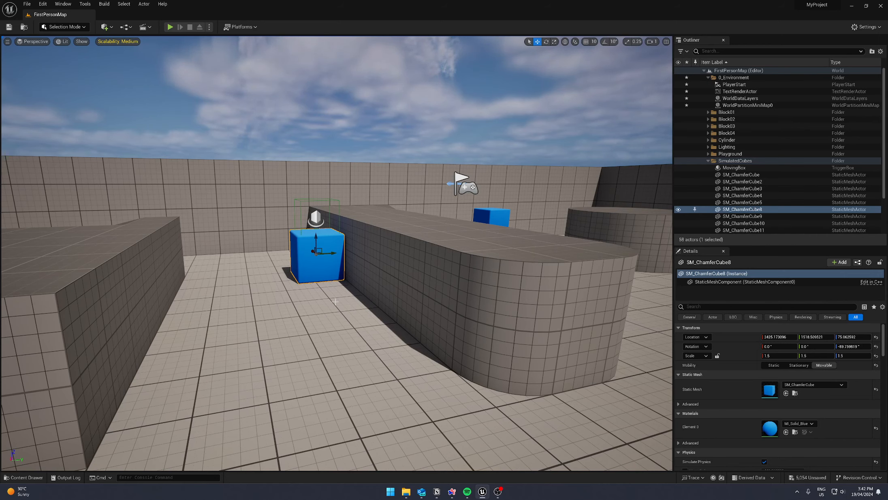
{"action": "mouse_move", "coordinate": [335, 301]}
{"action": "right_mouse_down"}
{"action": "mouse_move", "coordinate": [344, 280]}
{"action": "mouse_move", "coordinate": [332, 292]}
{"action": "right_mouse_up"}
{"action": "key", "text": "e"}
{"action": "key", "text": "q"}
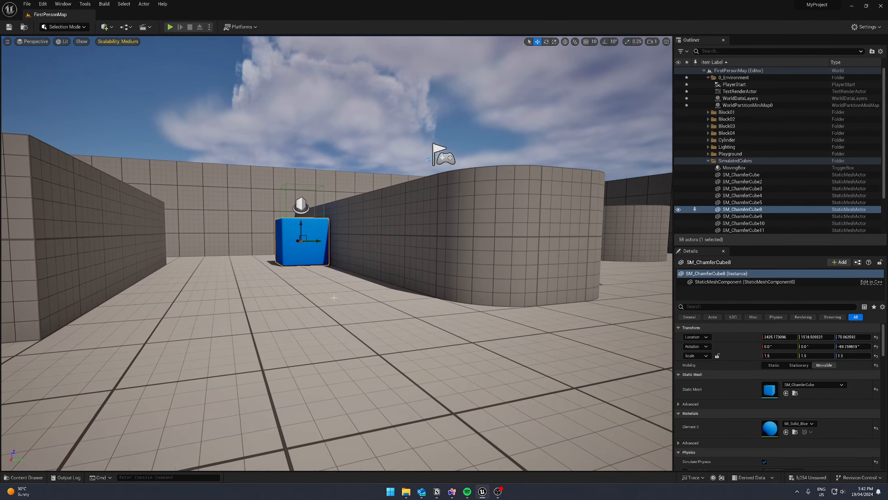
{"action": "right_click_drag", "start_coordinate": [348, 259], "coordinate": [381, 267]}
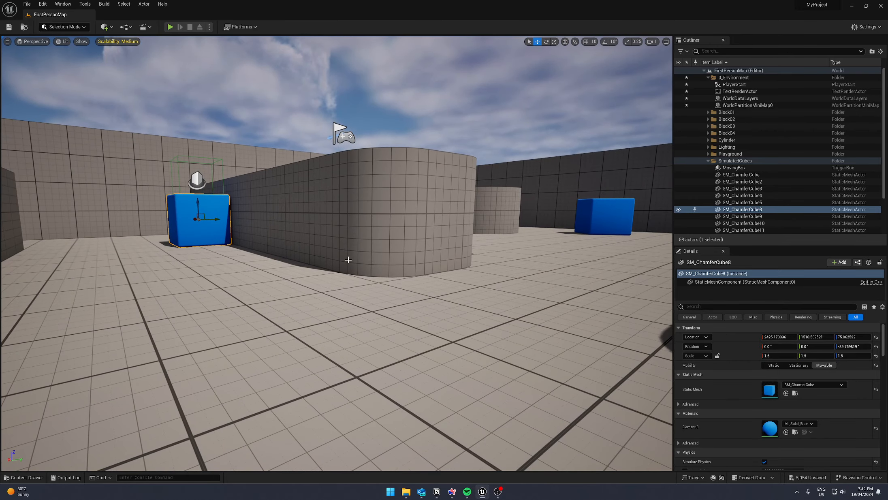
- Open the CubeMoving level sequence from the Animations content folder
{"action": "key", "text": "ctrl+space"}
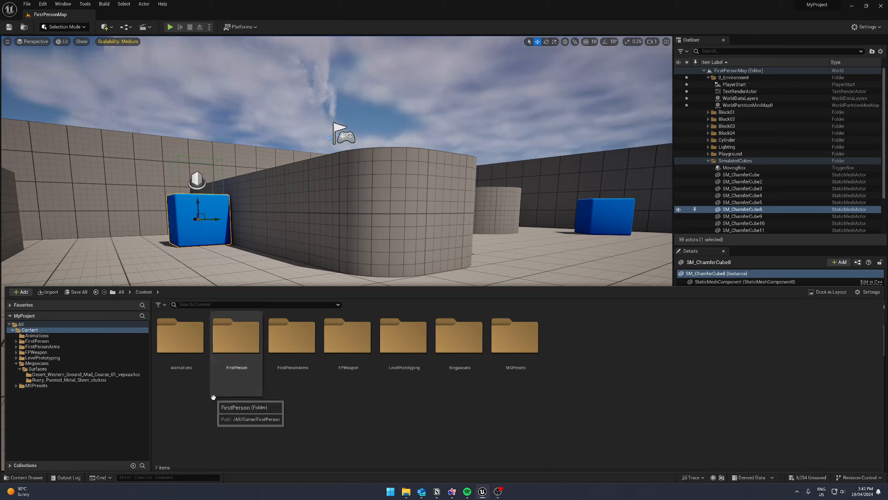
{"action": "double_click", "coordinate": [202, 362]}
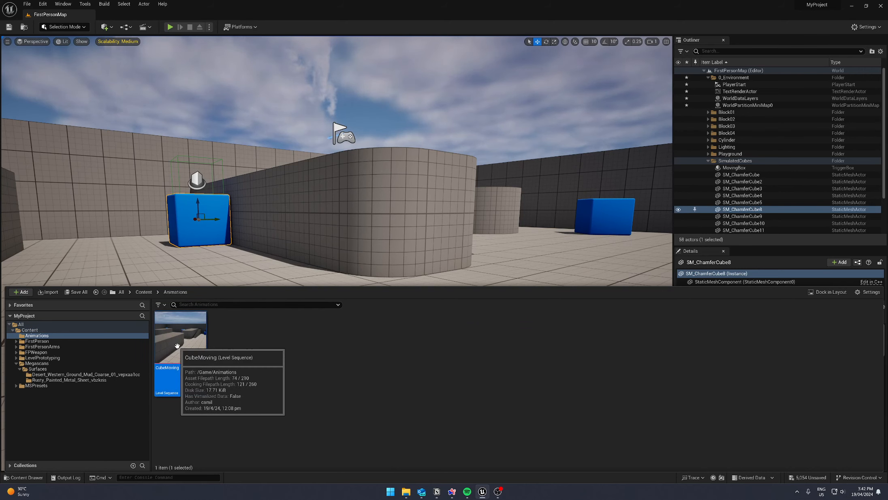
{"action": "double_click", "coordinate": [182, 344]}
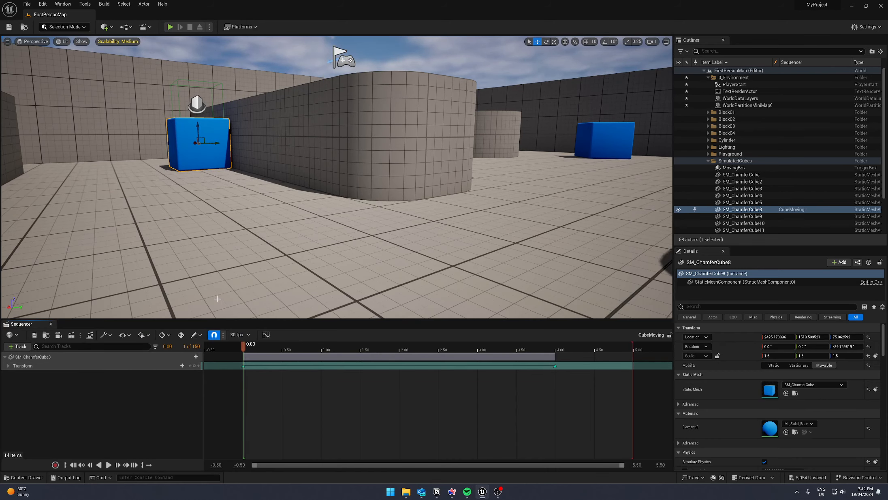
{"action": "right_click_drag", "start_coordinate": [218, 252], "coordinate": [170, 253]}
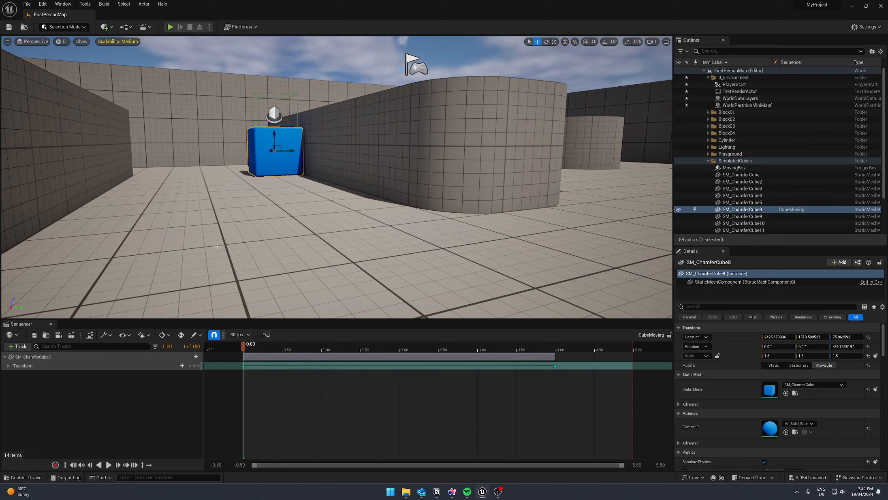
- Expand the Transform track of SM_ChamferCube8 and move the playhead to just before its first keys
{"action": "left_click", "coordinate": [8, 365]}
{"action": "left_click", "coordinate": [44, 360]}
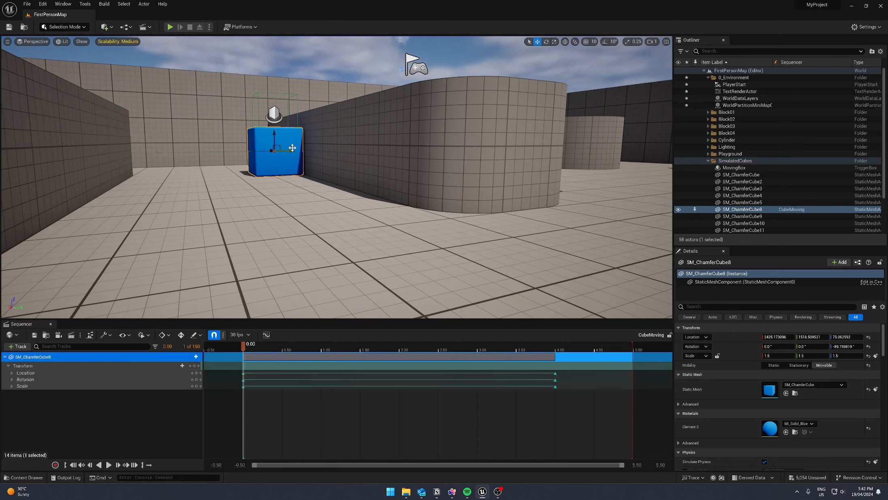
{"action": "right_click_drag", "start_coordinate": [293, 147], "coordinate": [274, 168]}
{"action": "left_click_drag", "start_coordinate": [244, 347], "coordinate": [241, 373]}
{"action": "right_click_drag", "start_coordinate": [335, 219], "coordinate": [357, 212]}
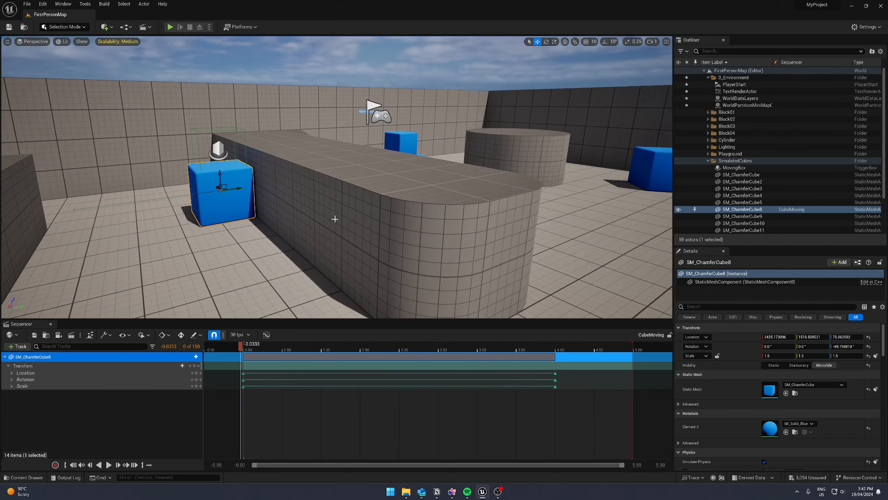
- Play-test the level by walking through it to the animated blue cube, and stop the session
{"action": "left_click", "coordinate": [170, 27]}
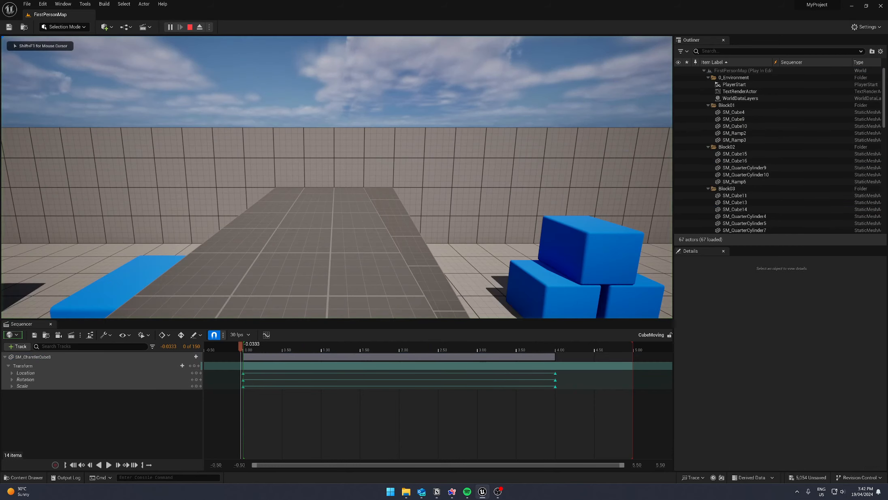
{"action": "key", "text": "w"}
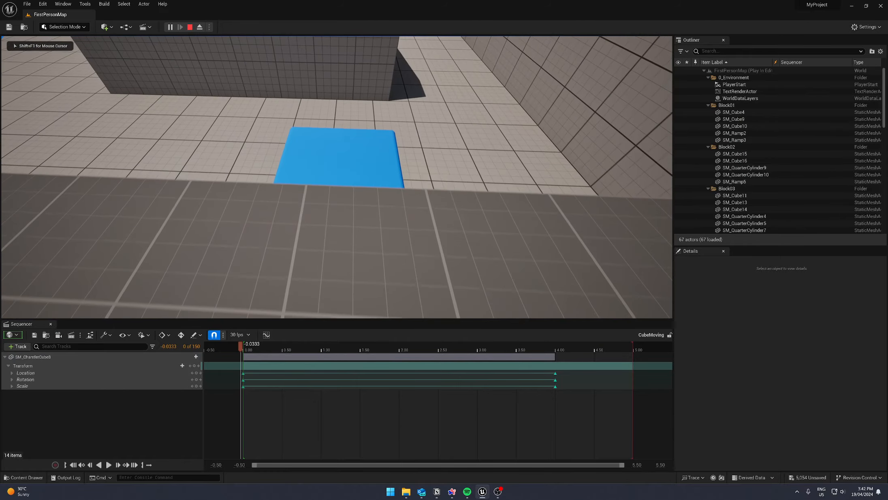
{"action": "key", "text": "w"}
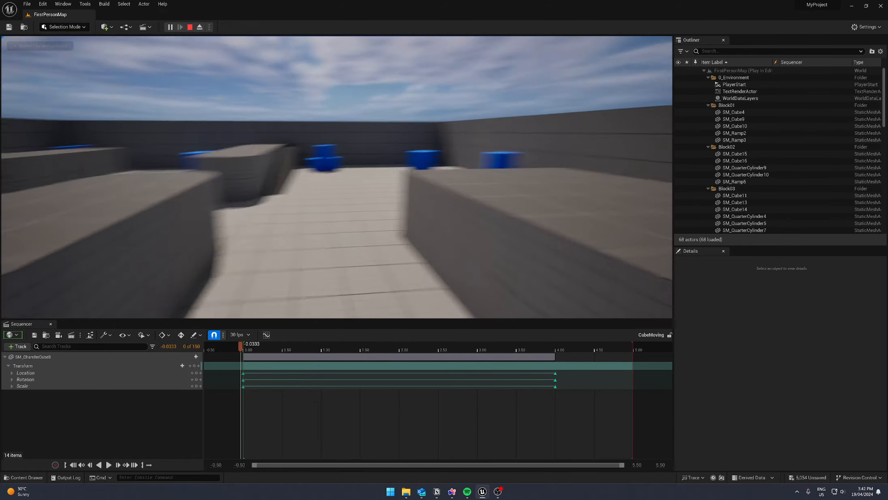
{"action": "key", "text": "w"}
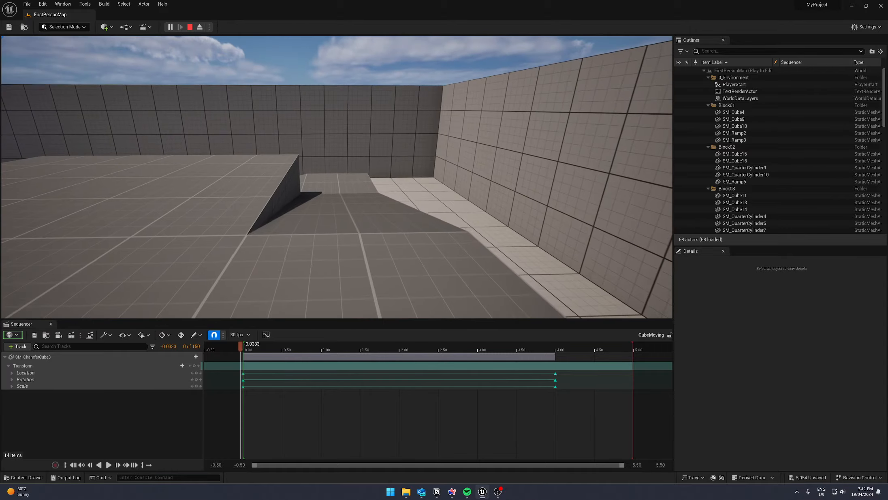
{"action": "key", "text": "w"}
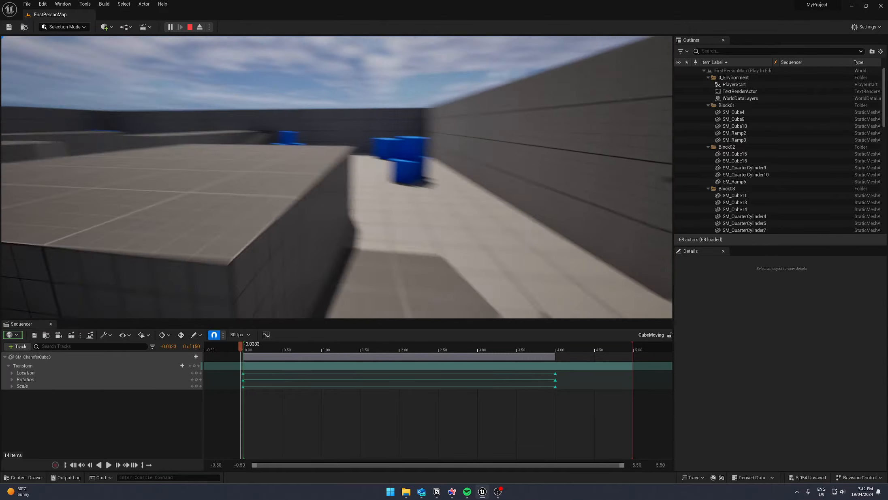
{"action": "key", "text": "w"}
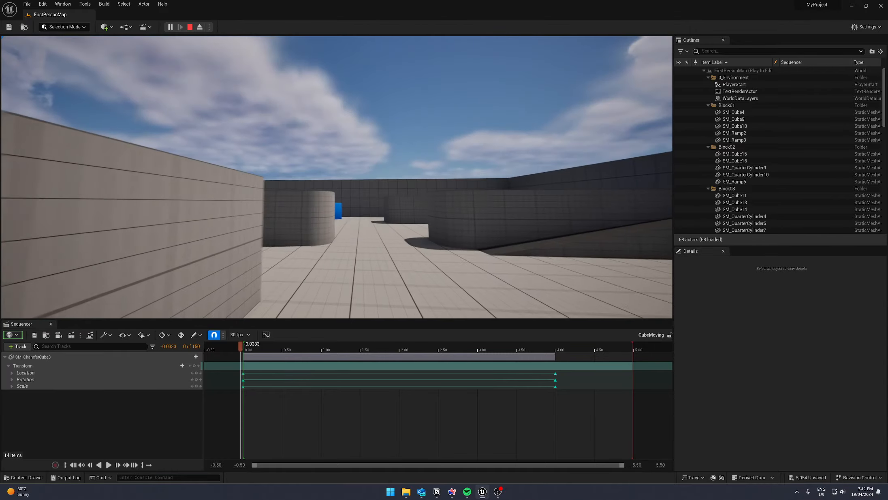
{"action": "key", "text": "w"}
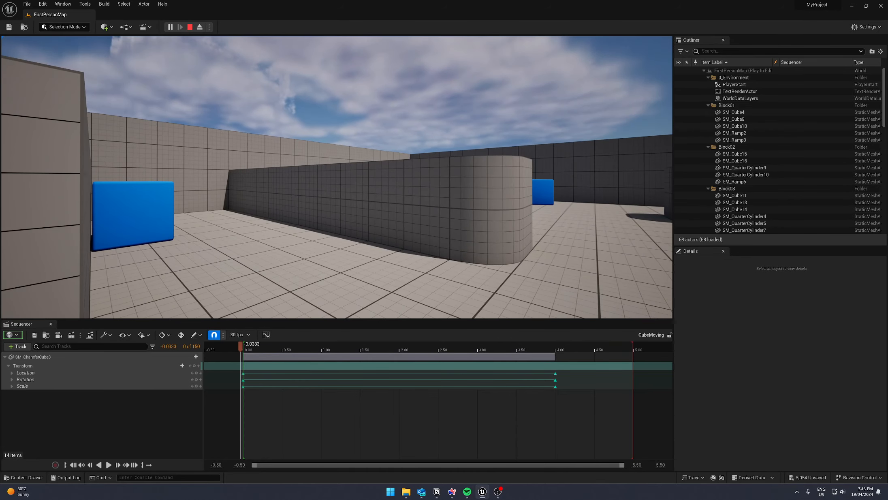
{"action": "key", "text": "Escape"}
{"action": "scroll", "coordinate": [344, 206], "scroll_direction": "up", "scroll_amount": 5}
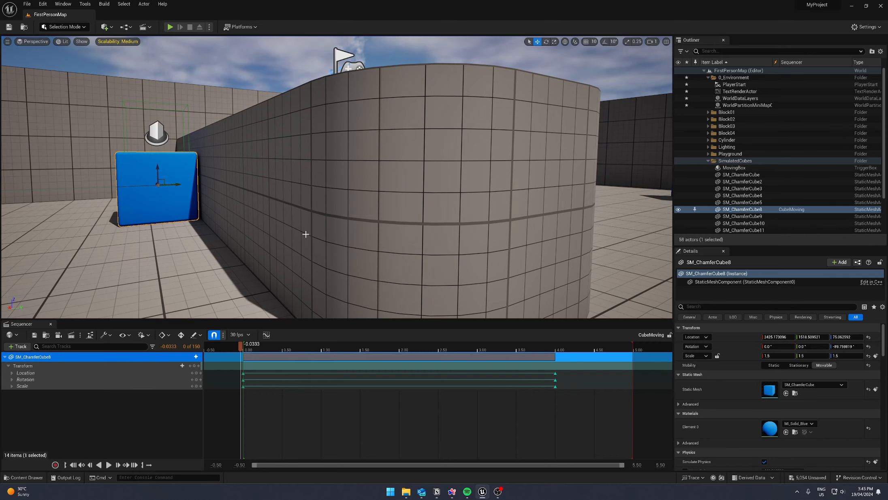
- Create a new level sequence named CubeMovingSide in the Animations folder
{"action": "key", "text": "ctrl+space"}
{"action": "right_click", "coordinate": [274, 376]}
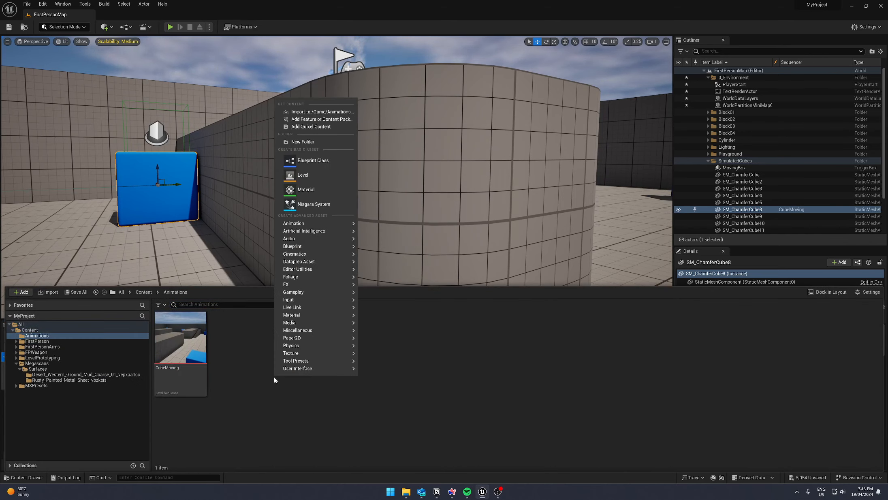
{"action": "mouse_move", "coordinate": [308, 254]}
{"action": "left_click", "coordinate": [406, 275]}
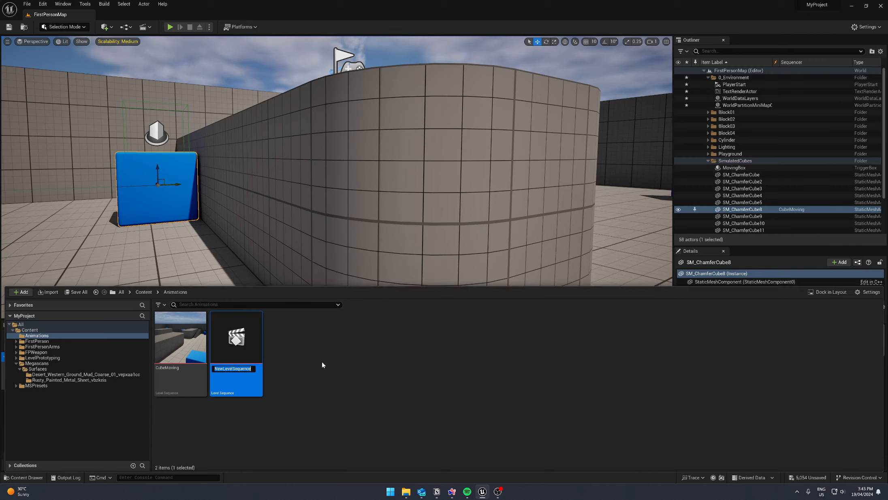
{"action": "type", "text": "C"}
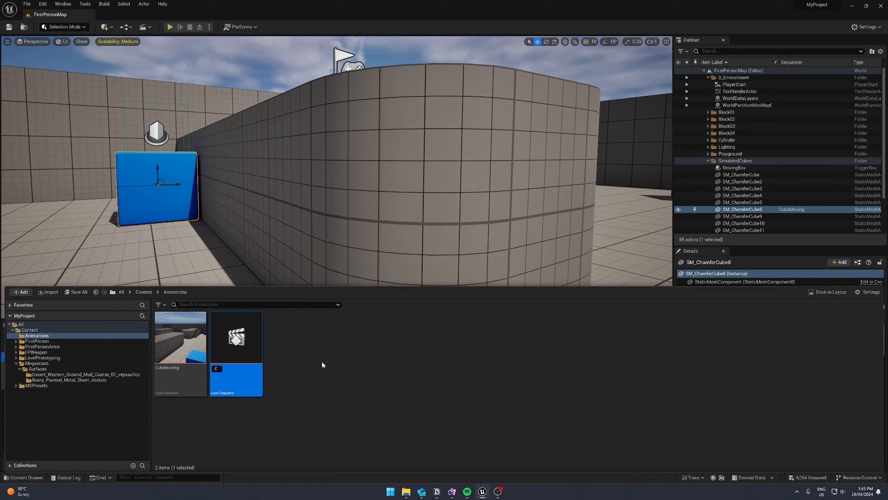
{"action": "type", "text": "u"}
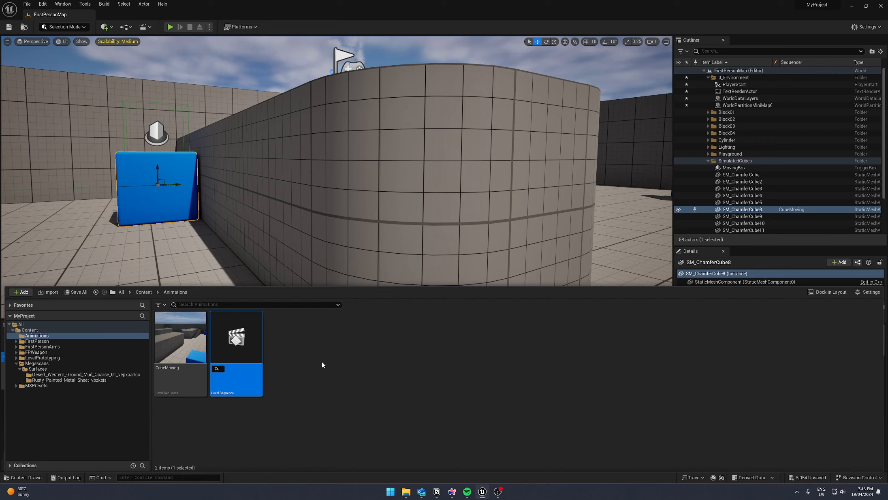
{"action": "type", "text": "be"}
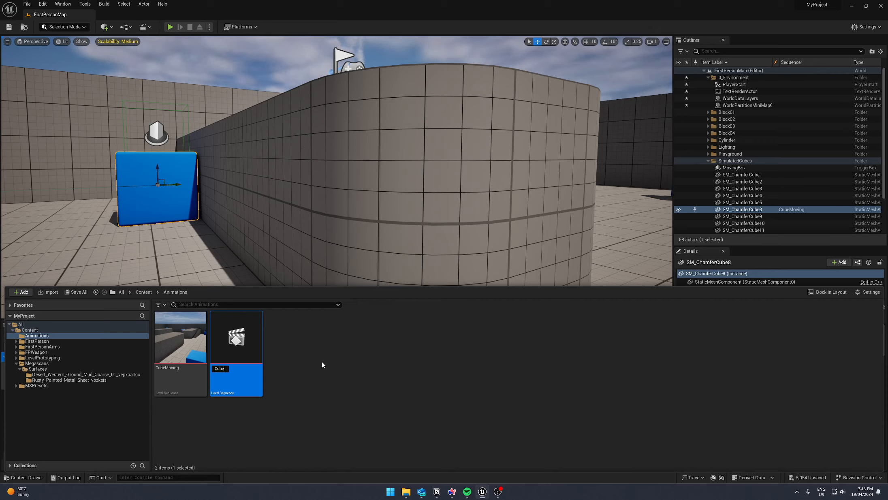
{"action": "type", "text": "Moving"}
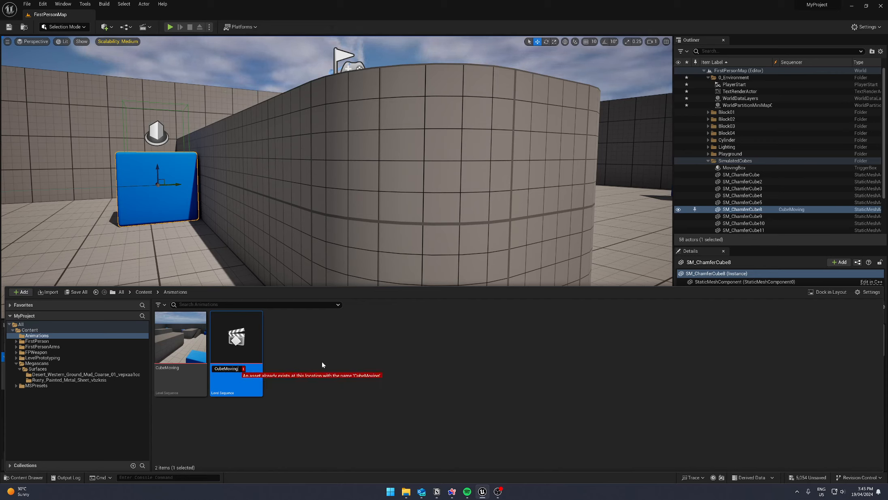
{"action": "type", "text": "Side"}
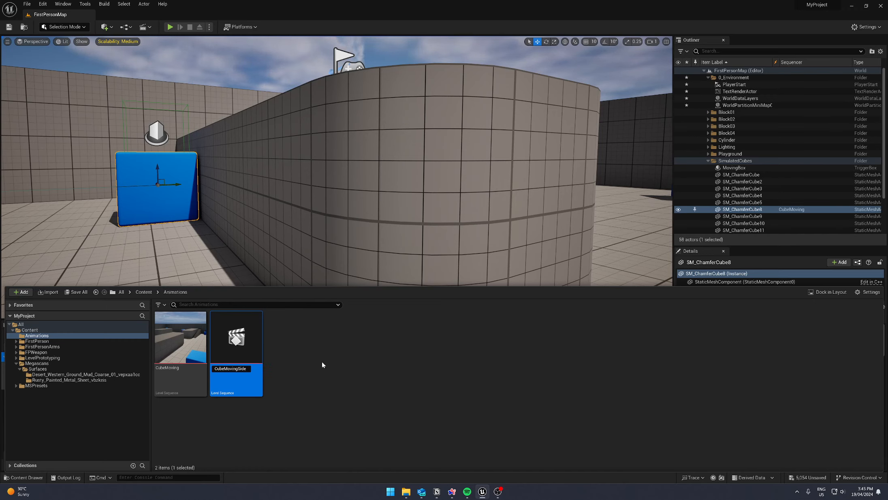
{"action": "key", "text": "Return"}
- Open the CubeMovingSide sequence, add the SM_ChamferCube5 actor to it and expand its Transform track
{"action": "double_click", "coordinate": [259, 335]}
{"action": "right_click_drag", "start_coordinate": [297, 242], "coordinate": [263, 232]}
{"action": "left_click", "coordinate": [379, 204]}
{"action": "right_click_drag", "start_coordinate": [379, 204], "coordinate": [400, 214]}
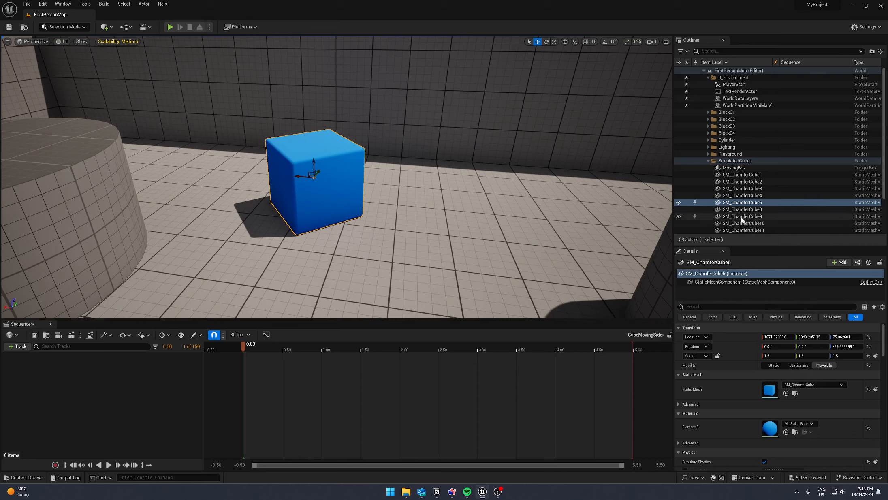
{"action": "left_click_drag", "start_coordinate": [741, 202], "coordinate": [119, 419]}
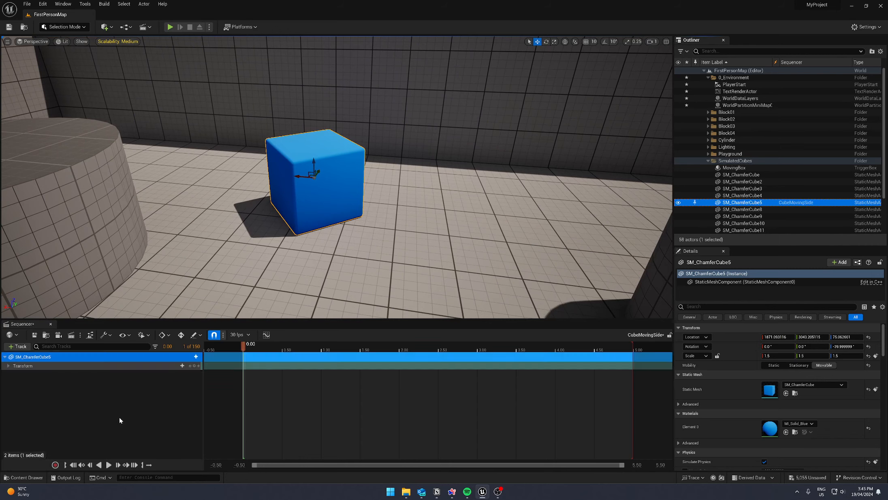
{"action": "left_click", "coordinate": [8, 365]}
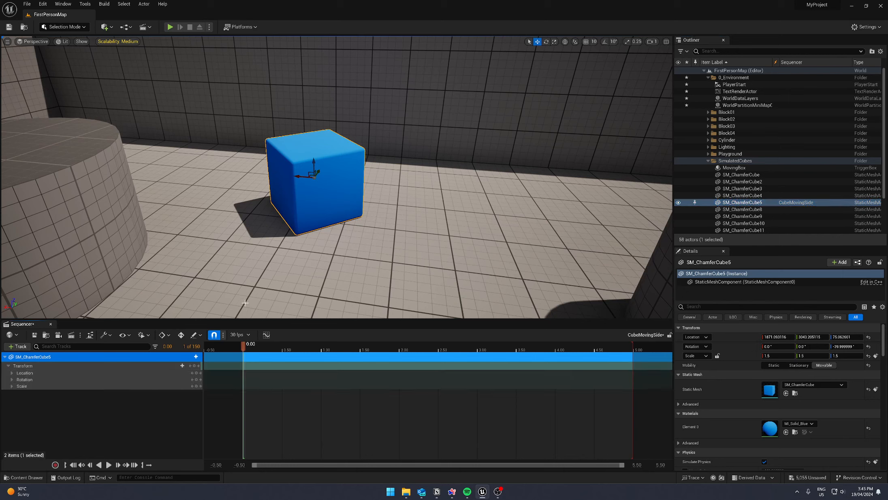
- Look through the sequence's playback options, including the playback speed choices
{"action": "mouse_move", "coordinate": [242, 345]}
{"action": "left_mouse_down"}
{"action": "mouse_move", "coordinate": [264, 349]}
{"action": "mouse_move", "coordinate": [233, 351]}
{"action": "left_mouse_up"}
{"action": "left_click", "coordinate": [141, 335]}
{"action": "mouse_move", "coordinate": [186, 369]}
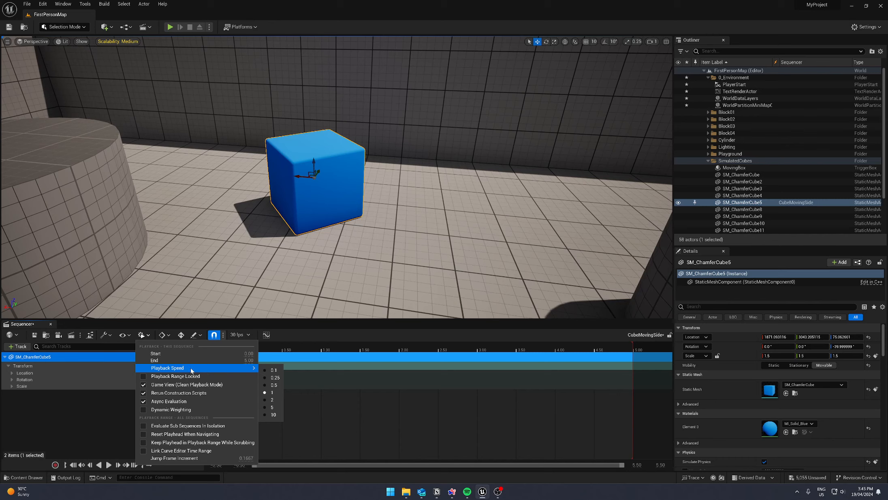
{"action": "left_click", "coordinate": [184, 367]}
- Try showing the sequence time as frames and switch the display back to seconds
{"action": "left_click", "coordinate": [239, 334]}
{"action": "mouse_move", "coordinate": [269, 299]}
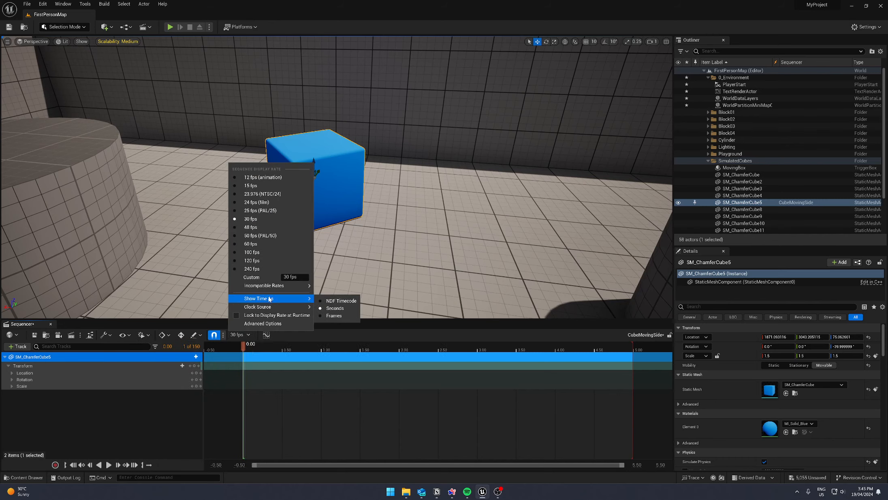
{"action": "left_click", "coordinate": [335, 316]}
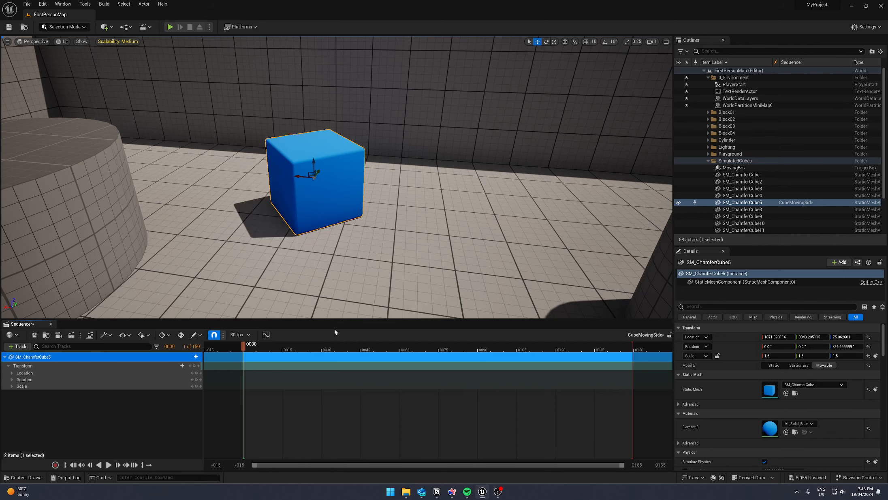
{"action": "left_click", "coordinate": [239, 335]}
{"action": "mouse_move", "coordinate": [269, 299]}
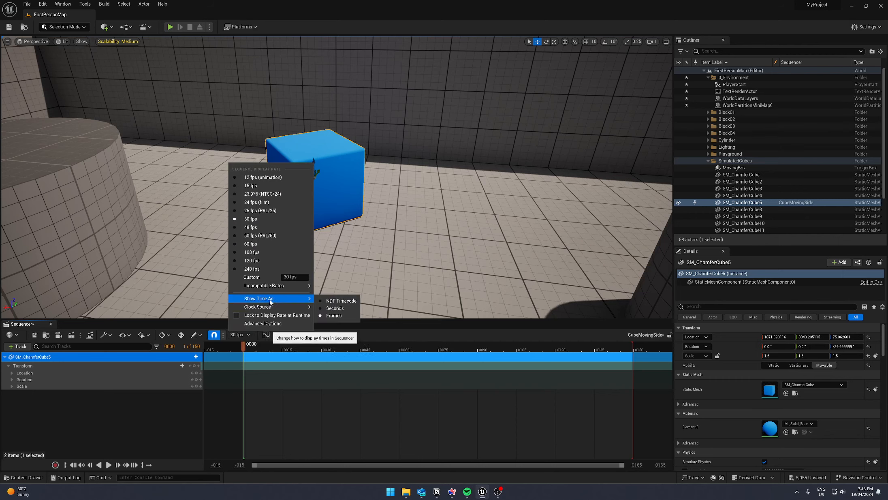
{"action": "left_click", "coordinate": [334, 308]}
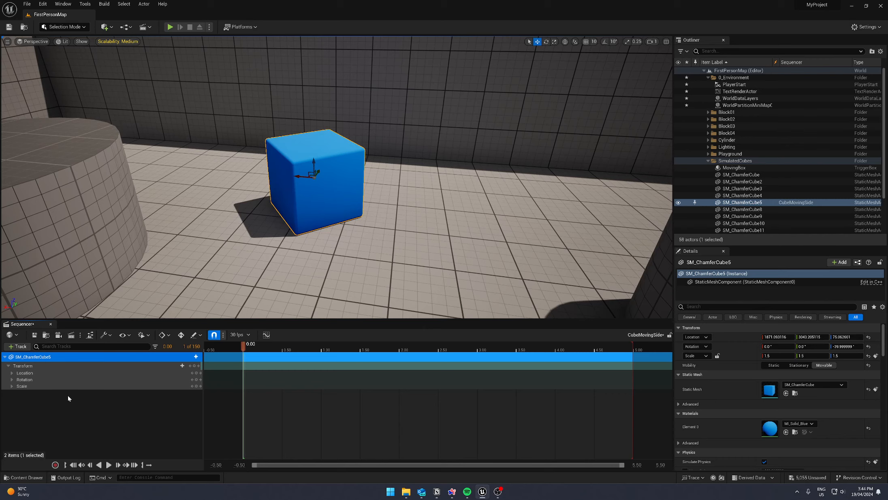
- Add a Transform key for SM_ChamferCube5 at 0.00 and rotate the cube about its vertical axis to line up with the floor grid
{"action": "left_click_drag", "start_coordinate": [202, 367], "coordinate": [161, 369]}
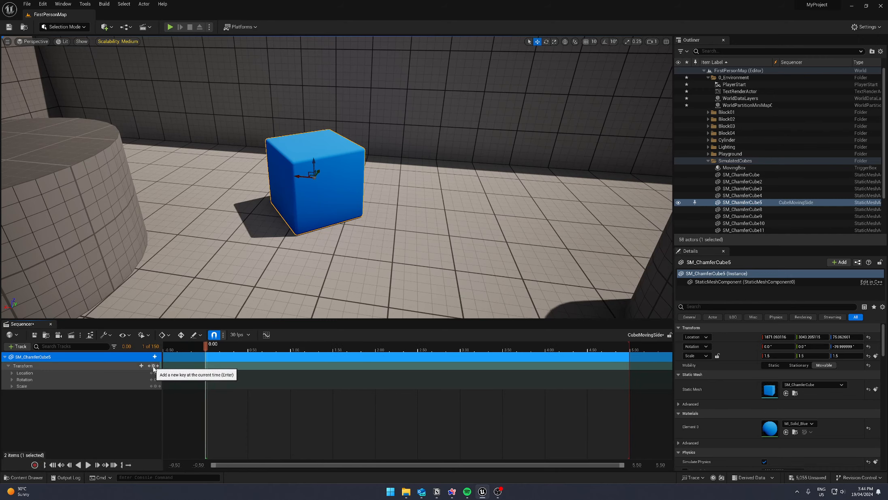
{"action": "left_click", "coordinate": [153, 366]}
{"action": "mouse_move", "coordinate": [312, 208]}
{"action": "right_mouse_down"}
{"action": "mouse_move", "coordinate": [309, 227]}
{"action": "mouse_move", "coordinate": [312, 208]}
{"action": "right_mouse_up"}
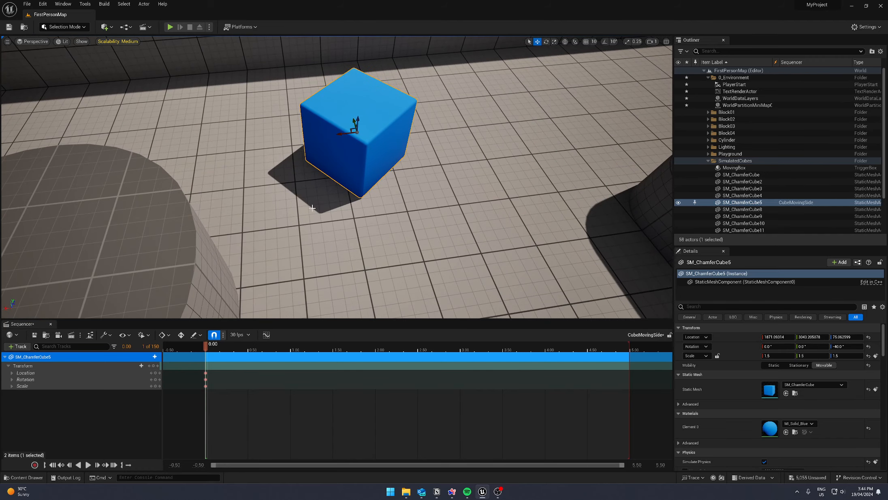
{"action": "key", "text": "e"}
{"action": "left_click_drag", "start_coordinate": [356, 149], "coordinate": [334, 141]}
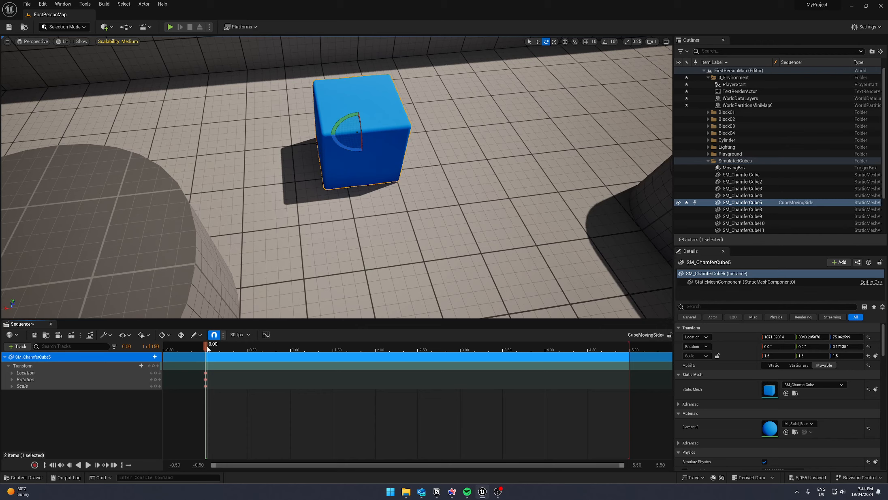
- At 1.00, rotate SM_ChamferCube5 to about 1.28° around its vertical axis, add a Transform key there and collapse the Transform track
{"action": "left_click_drag", "start_coordinate": [207, 348], "coordinate": [242, 354]}
{"action": "left_click_drag", "start_coordinate": [131, 346], "coordinate": [145, 351]}
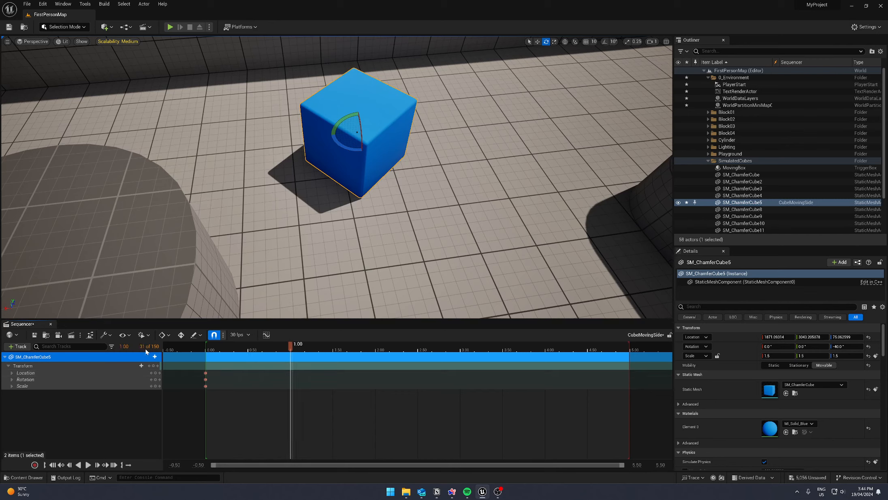
{"action": "left_click_drag", "start_coordinate": [347, 149], "coordinate": [316, 131]}
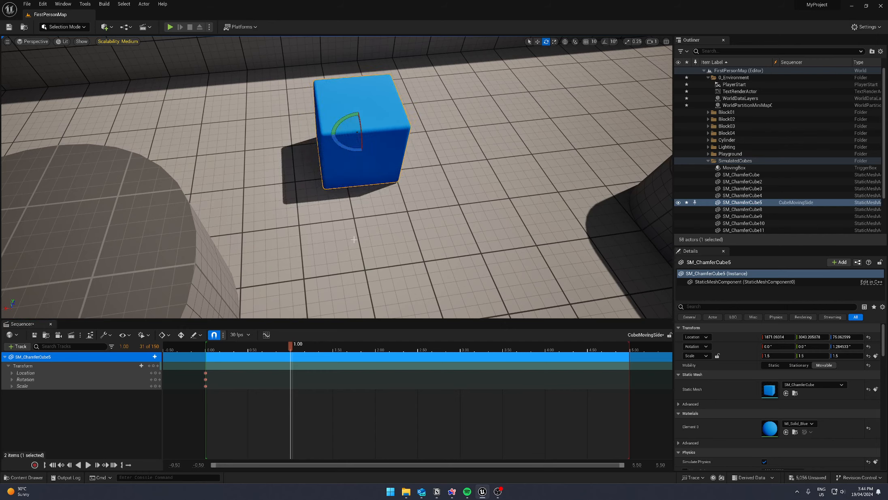
{"action": "left_click", "coordinate": [153, 365]}
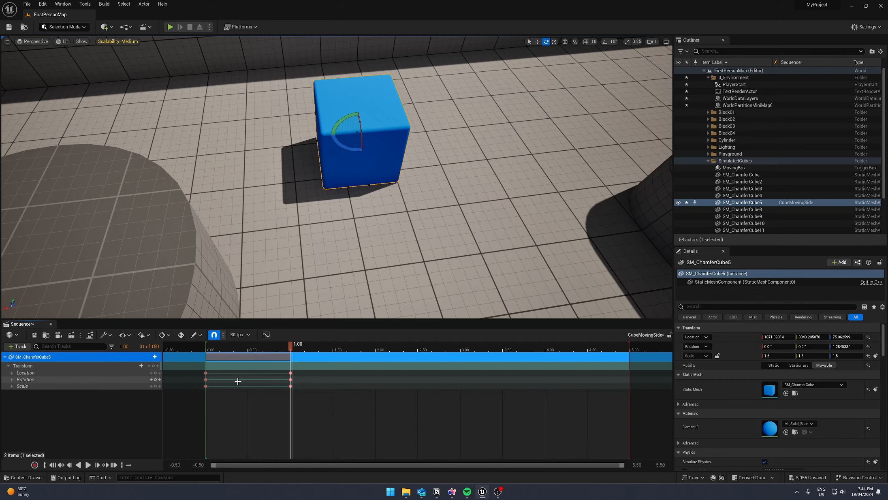
{"action": "left_click", "coordinate": [8, 366]}
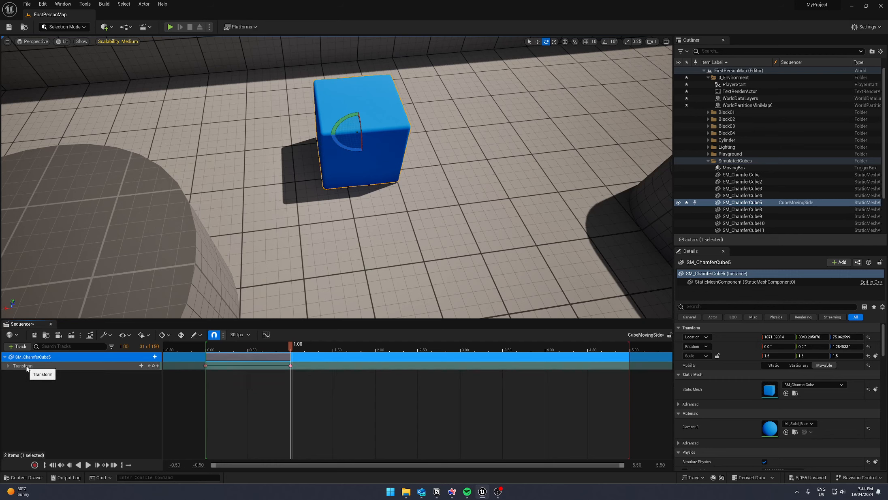
{"action": "left_click", "coordinate": [9, 366]}
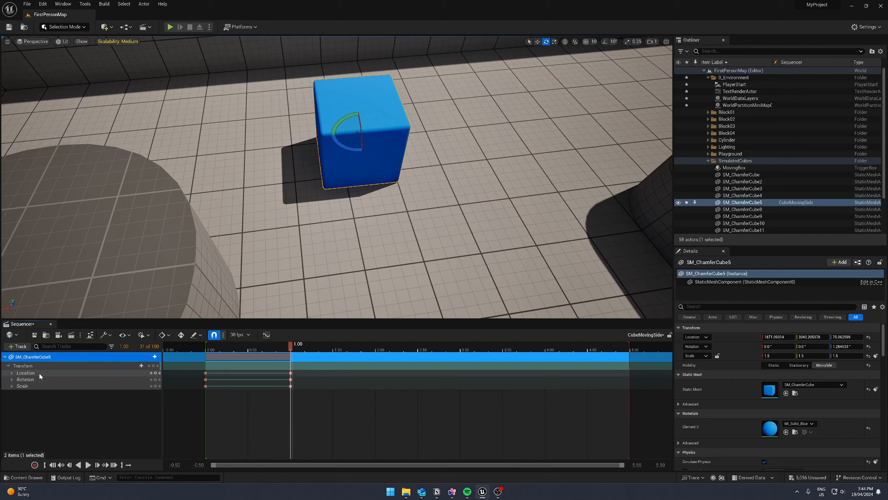
{"action": "left_click", "coordinate": [8, 366]}
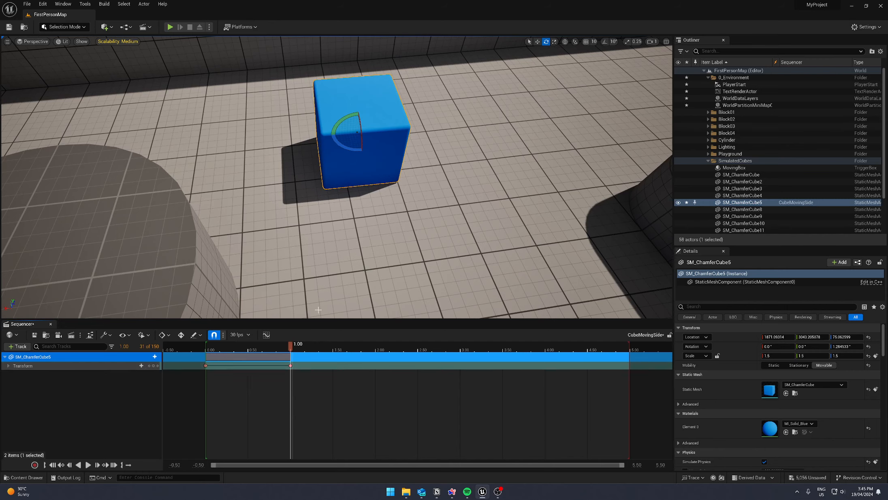
- At 2.00, slide SM_ChamferCube5 sideways along the floor to X about 1501 and add a Transform key
{"action": "left_click", "coordinate": [124, 346]}
{"action": "type", "text": "2"}
{"action": "key", "text": "Return"}
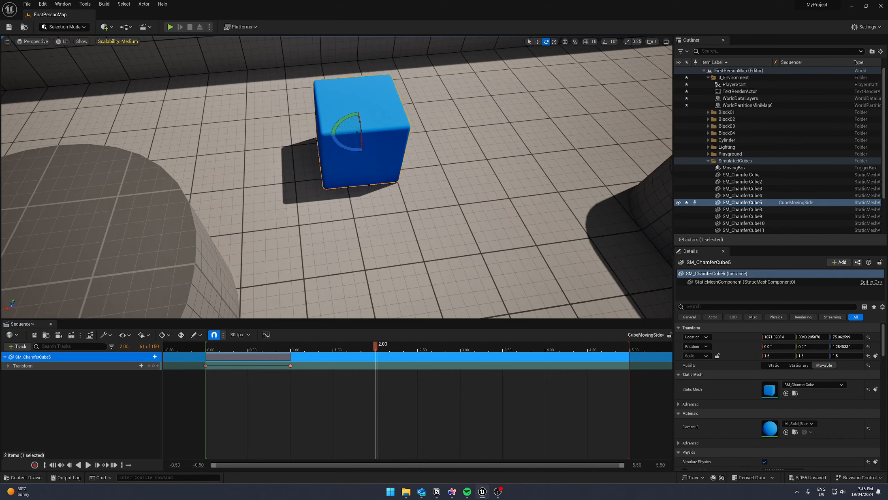
{"action": "right_click_drag", "start_coordinate": [280, 214], "coordinate": [280, 214]}
{"action": "key", "text": "w"}
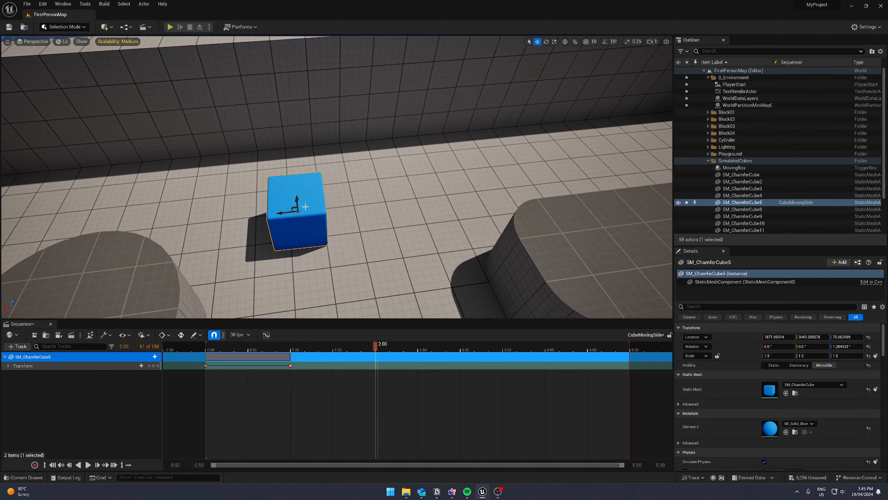
{"action": "left_click_drag", "start_coordinate": [280, 214], "coordinate": [409, 197]}
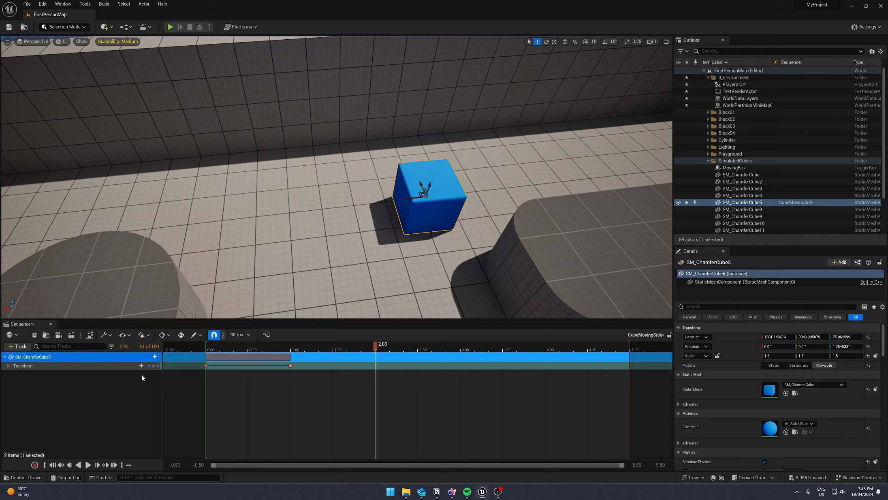
{"action": "left_click", "coordinate": [154, 366]}
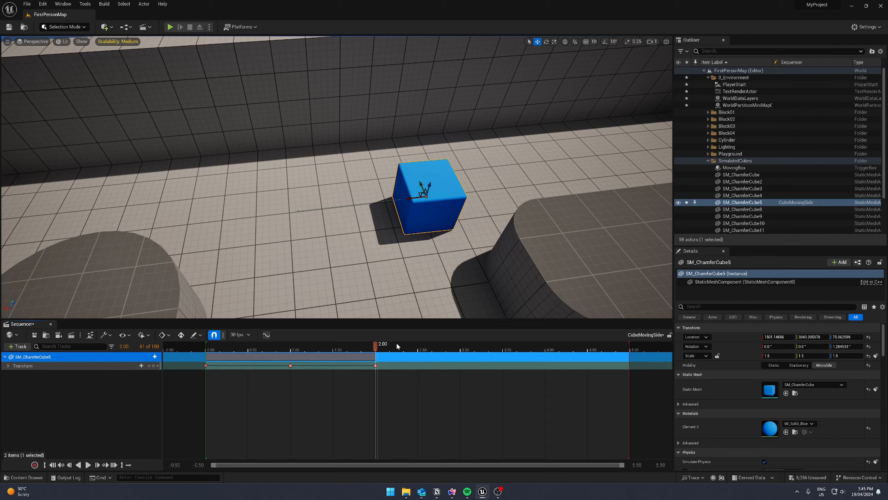
- Play the sequence from near its start to preview the cube's sideways movement
{"action": "left_click_drag", "start_coordinate": [375, 345], "coordinate": [242, 359]}
{"action": "key", "text": "space"}
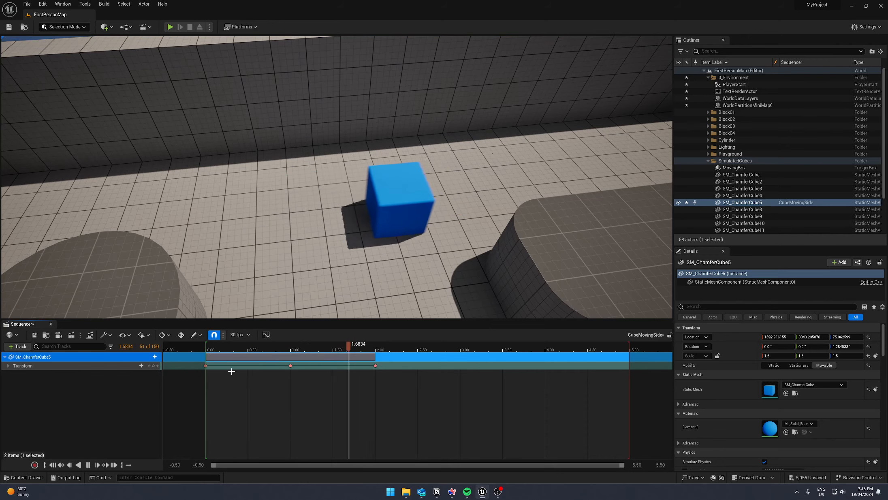
{"action": "key", "text": "space"}
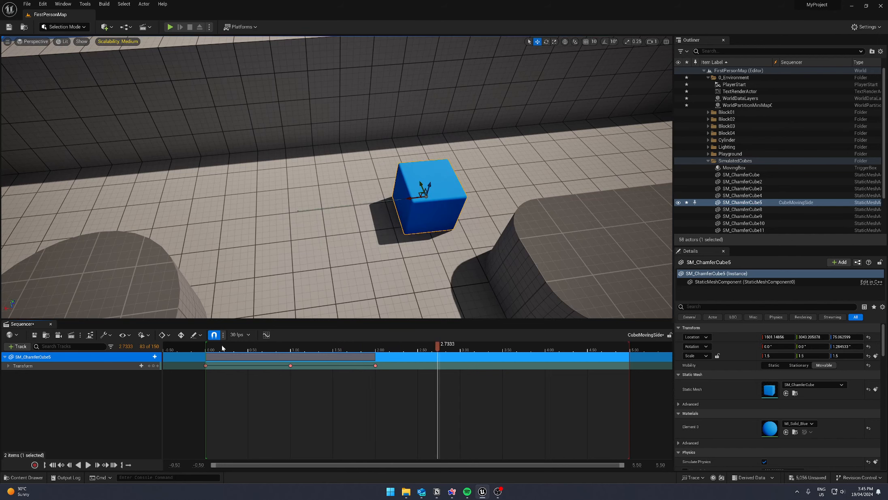
- Set all of SM_ChamferCube5's animation keys to Linear interpolation in the curve editor and close the editor
{"action": "left_click", "coordinate": [266, 335]}
{"action": "left_click_drag", "start_coordinate": [433, 137], "coordinate": [374, 85]}
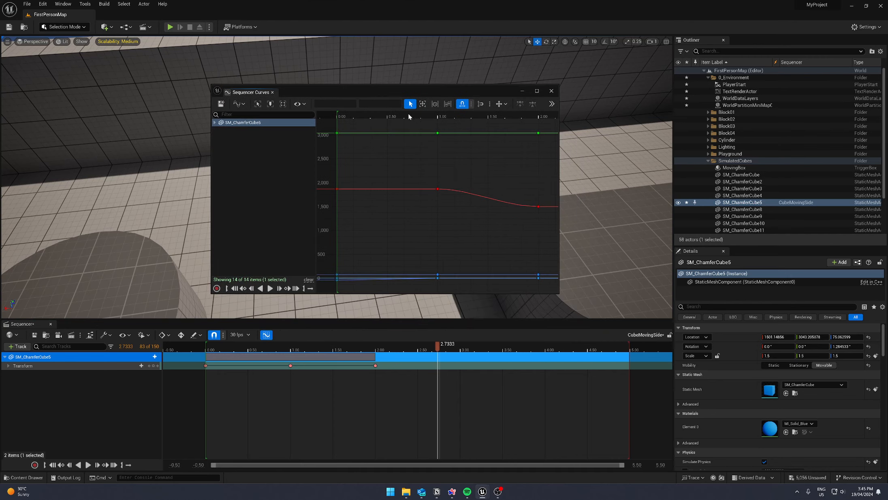
{"action": "left_click_drag", "start_coordinate": [558, 292], "coordinate": [623, 427]}
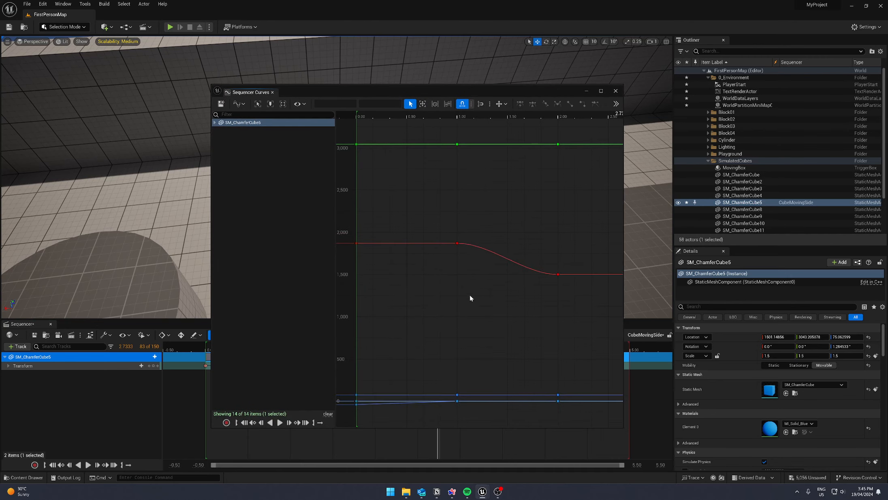
{"action": "key", "text": "ctrl+a"}
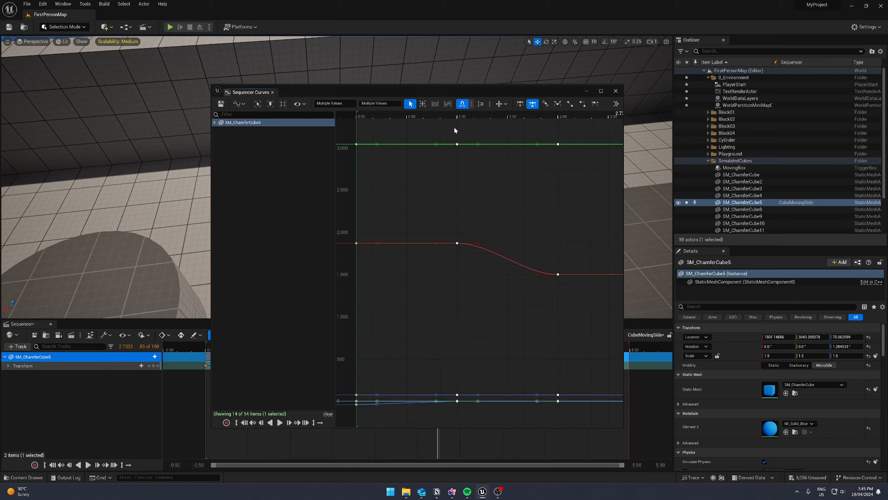
{"action": "left_click_drag", "start_coordinate": [451, 95], "coordinate": [630, 61]}
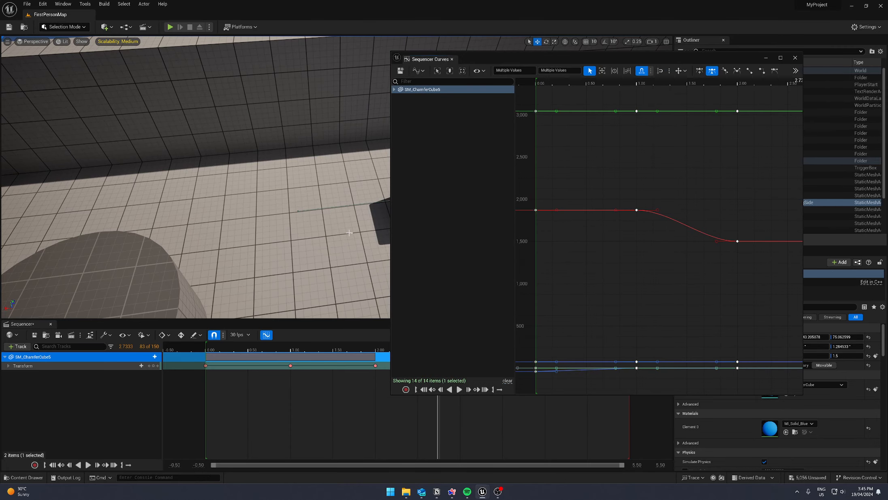
{"action": "left_click_drag", "start_coordinate": [567, 59], "coordinate": [390, 75]}
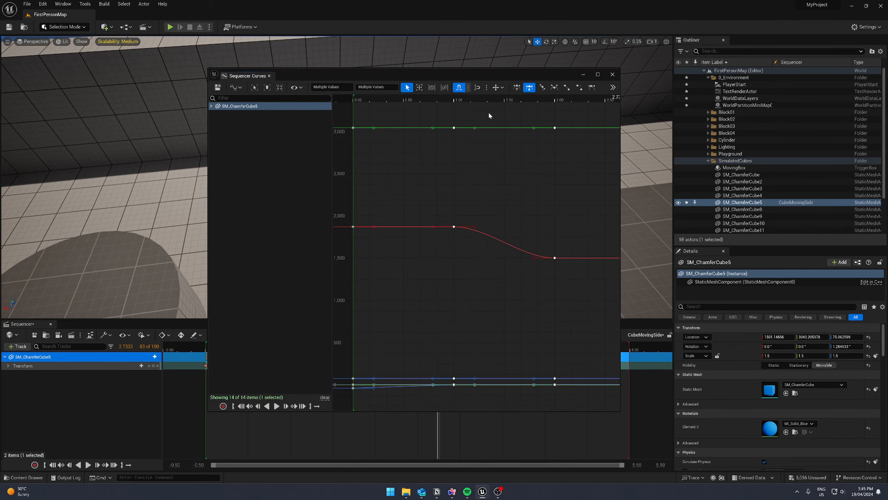
{"action": "left_click_drag", "start_coordinate": [500, 75], "coordinate": [401, 57]}
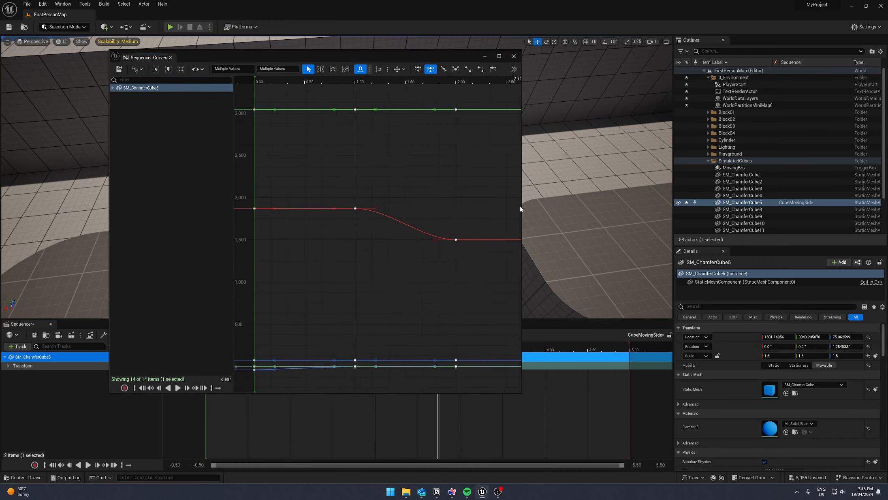
{"action": "left_click_drag", "start_coordinate": [520, 209], "coordinate": [732, 194]}
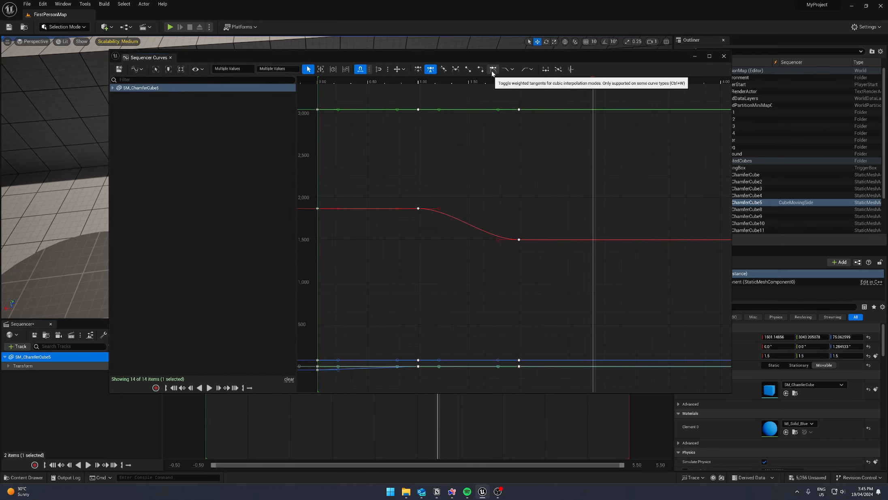
{"action": "left_click", "coordinate": [468, 69]}
{"action": "left_click", "coordinate": [589, 172]}
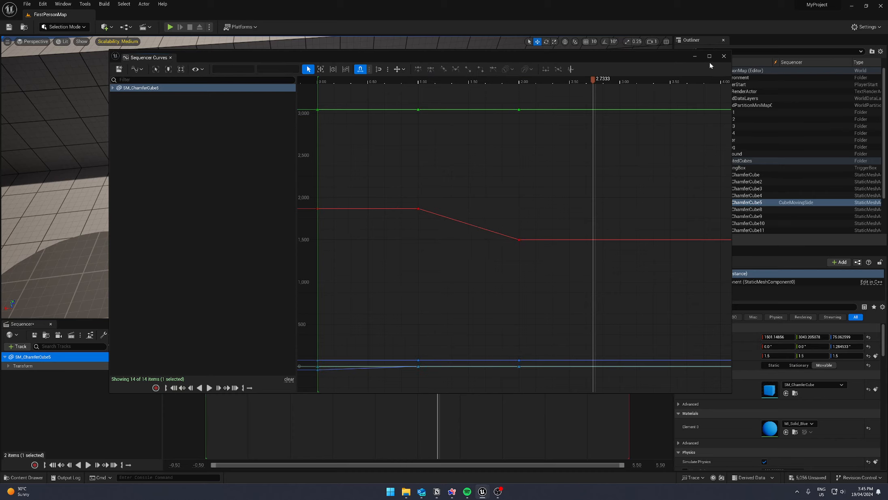
{"action": "left_click", "coordinate": [170, 57]}
- Replay the sequence from before 0.00 to check the cube's motion with linear interpolation
{"action": "left_click_drag", "start_coordinate": [436, 348], "coordinate": [191, 347]}
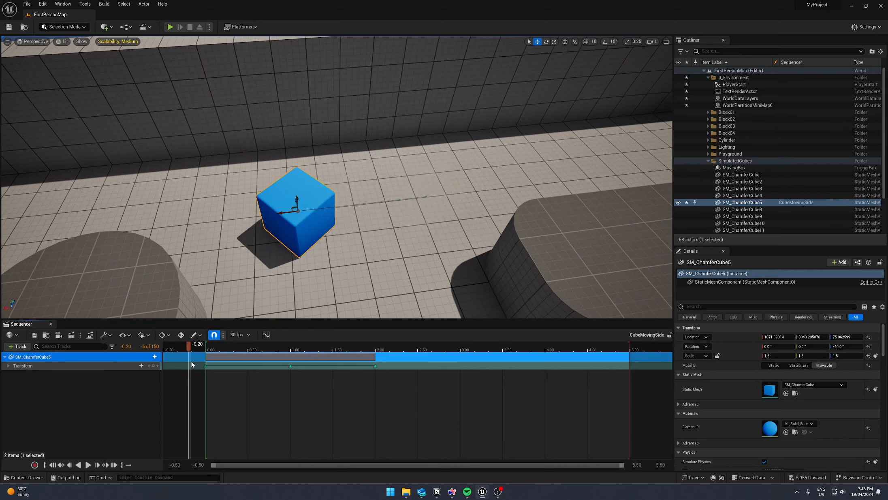
{"action": "key", "text": "space"}
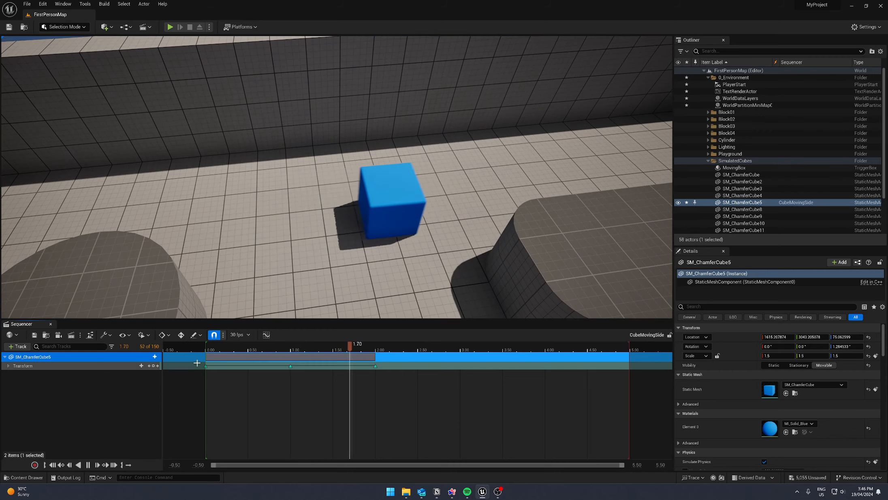
{"action": "key", "text": "space"}
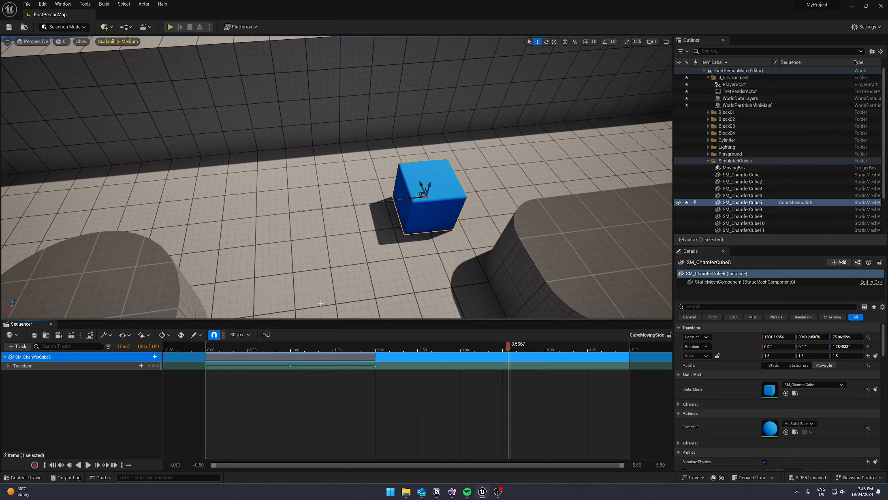
- Find the trigger actors and place a Trigger Box on the floor in front of the blue cube
{"action": "right_click_drag", "start_coordinate": [409, 252], "coordinate": [413, 178]}
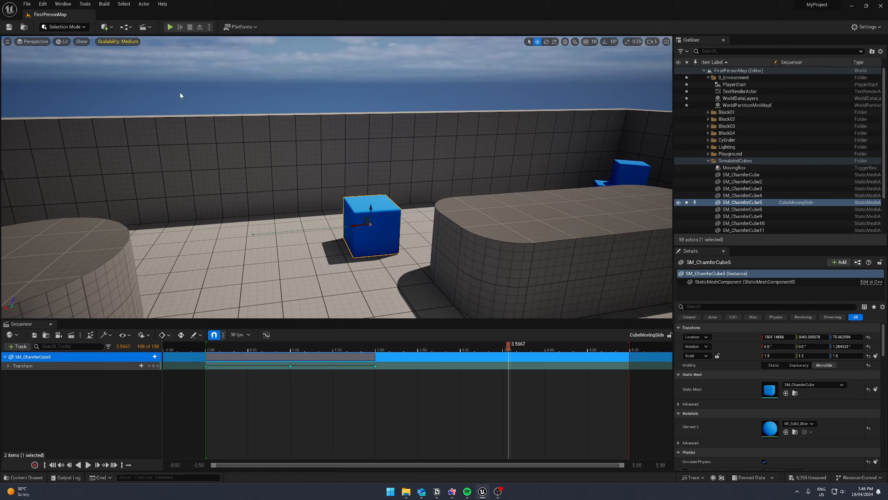
{"action": "left_click", "coordinate": [105, 28]}
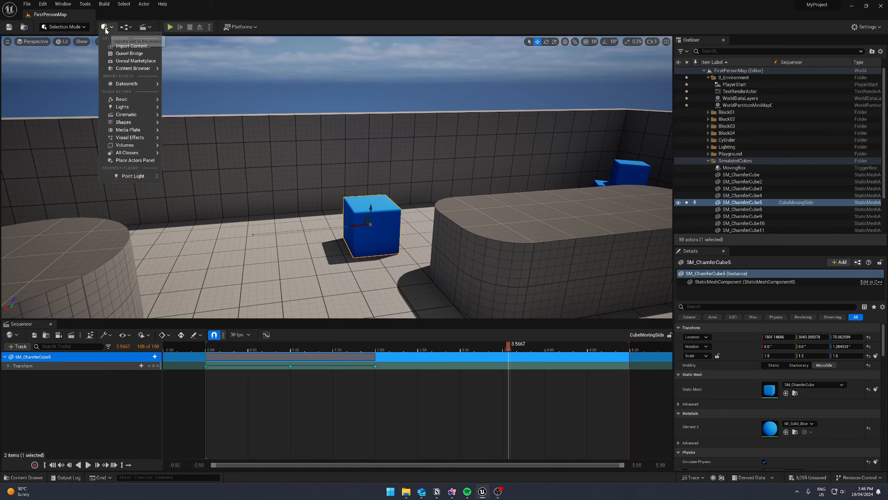
{"action": "type", "text": "trigger"}
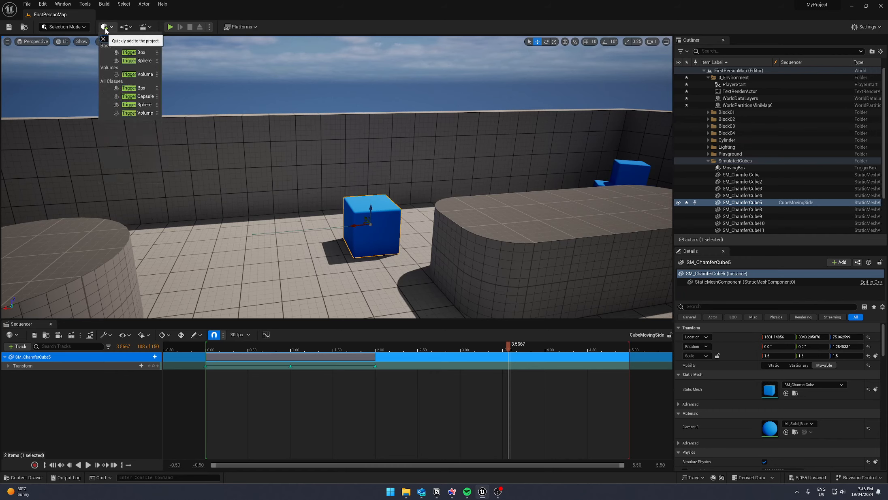
{"action": "left_click_drag", "start_coordinate": [143, 53], "coordinate": [301, 270]}
- Rename the new TriggerBox actor as CubeSideMove_Trigger
{"action": "scroll", "coordinate": [699, 195], "scroll_direction": "down", "scroll_amount": 3}
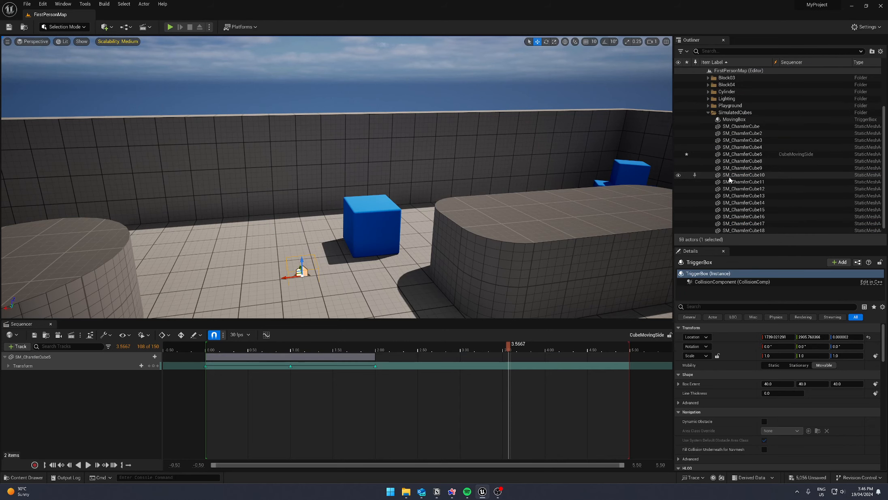
{"action": "scroll", "coordinate": [709, 186], "scroll_direction": "down", "scroll_amount": 1}
{"action": "left_click", "coordinate": [737, 230]}
{"action": "double_click", "coordinate": [738, 231]}
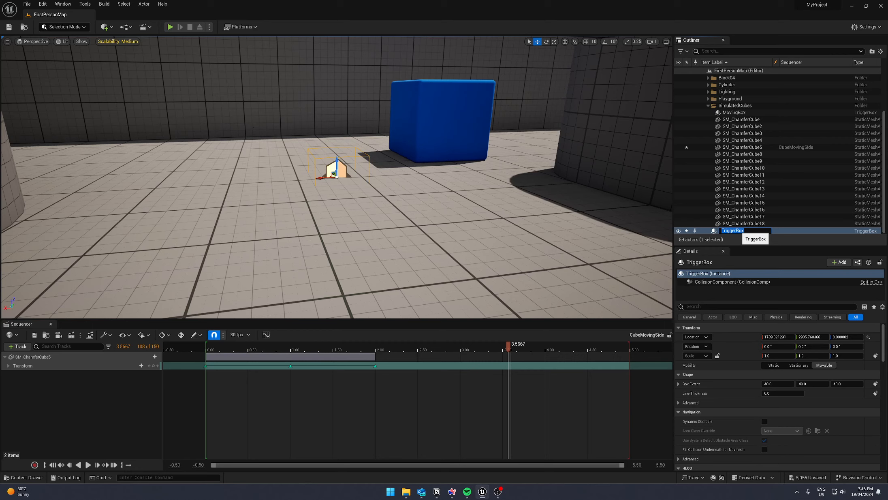
{"action": "type", "text": "CubeSideMove_Trigger"}
{"action": "key", "text": "Return"}
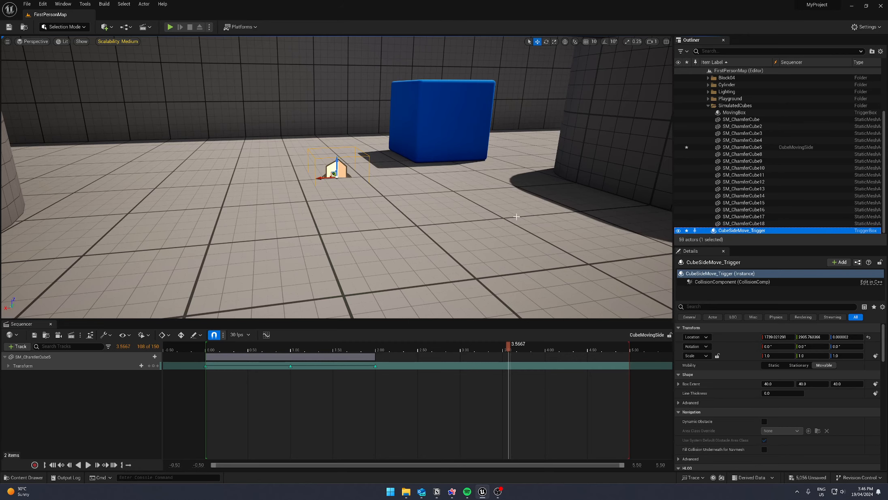
- Move CubeSideMove_Trigger away from the blue cube to Y about 2855, Z about 24, and place a Cube shape sunk into the floor beneath it
{"action": "right_click_drag", "start_coordinate": [516, 216], "coordinate": [587, 255]}
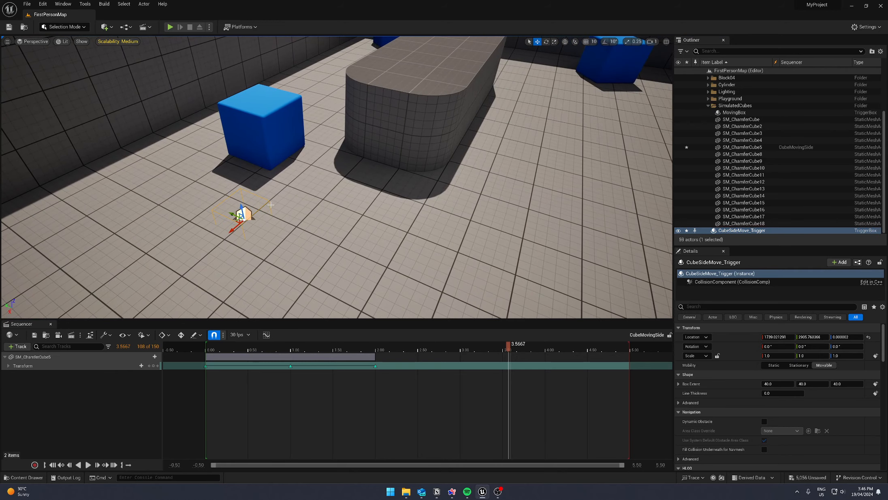
{"action": "mouse_move", "coordinate": [244, 210]}
{"action": "left_mouse_down"}
{"action": "mouse_move", "coordinate": [240, 187]}
{"action": "mouse_move", "coordinate": [250, 214]}
{"action": "left_mouse_up"}
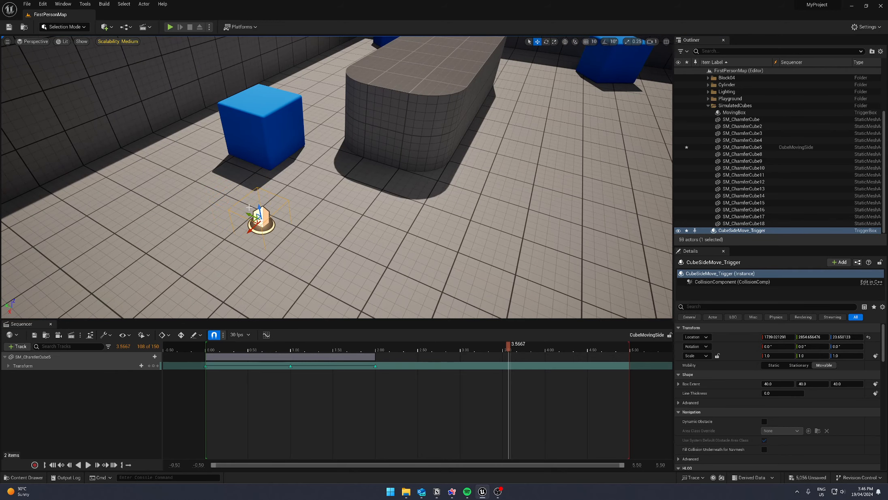
{"action": "left_click", "coordinate": [110, 27]}
{"action": "mouse_move", "coordinate": [156, 122]}
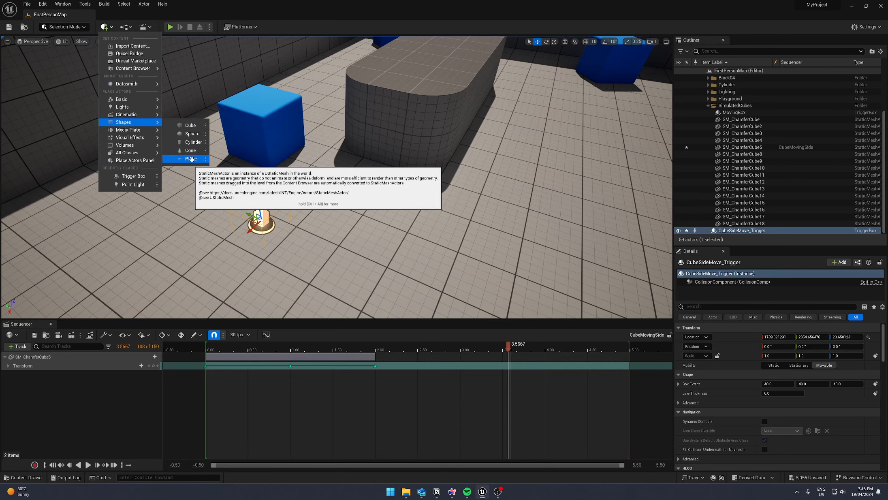
{"action": "left_click_drag", "start_coordinate": [193, 127], "coordinate": [268, 234]}
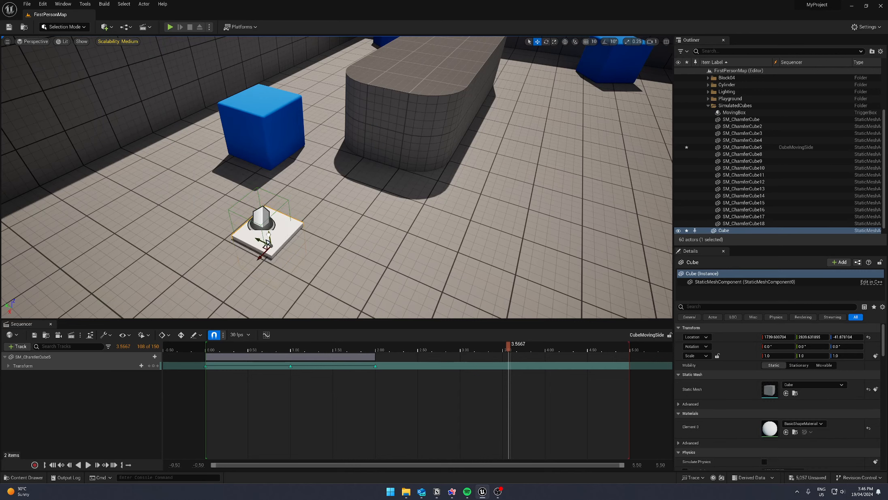
- Move CubeSideMove_Trigger to Y about 2835 so it sits centred over the white cube pad
{"action": "left_click", "coordinate": [265, 219]}
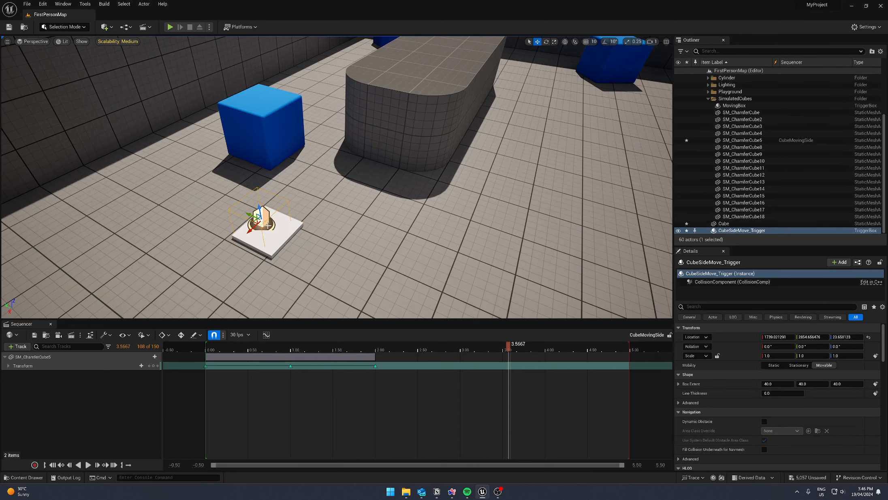
{"action": "left_click_drag", "start_coordinate": [251, 217], "coordinate": [259, 221]}
{"action": "mouse_move", "coordinate": [412, 151]}
{"action": "right_mouse_down"}
{"action": "mouse_move", "coordinate": [405, 142]}
{"action": "mouse_move", "coordinate": [412, 151]}
{"action": "right_mouse_up"}
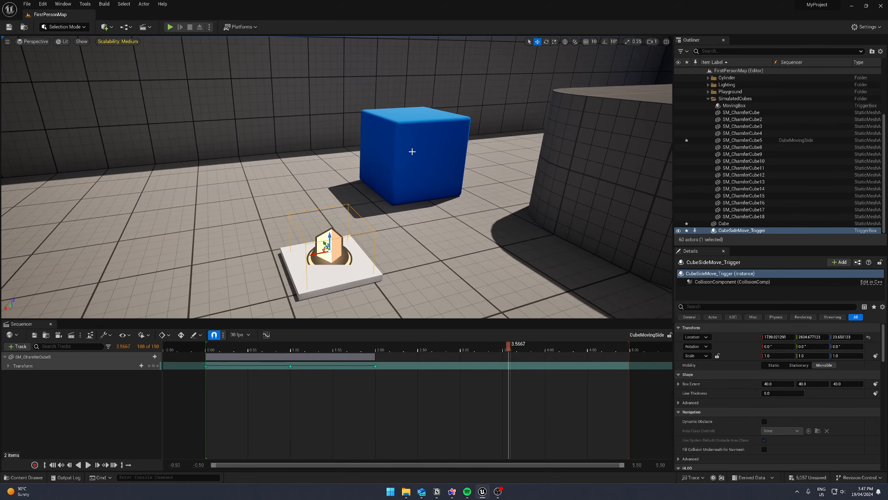
- Move the sequence playhead back to just before 0 so the blue cube returns to its starting position
{"action": "left_click", "coordinate": [412, 151]}
{"action": "left_click_drag", "start_coordinate": [512, 353], "coordinate": [206, 365]}
{"action": "left_click", "coordinate": [330, 250]}
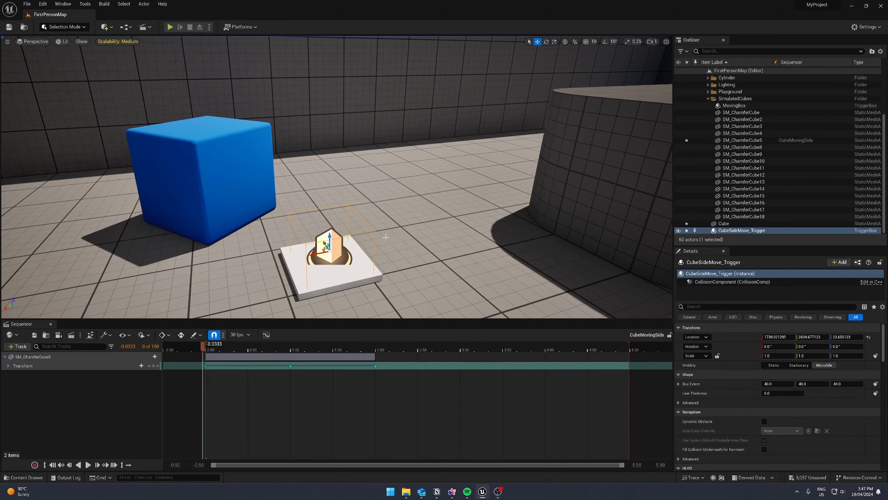
{"action": "right_click_drag", "start_coordinate": [385, 237], "coordinate": [346, 218]}
{"action": "key", "text": "s"}
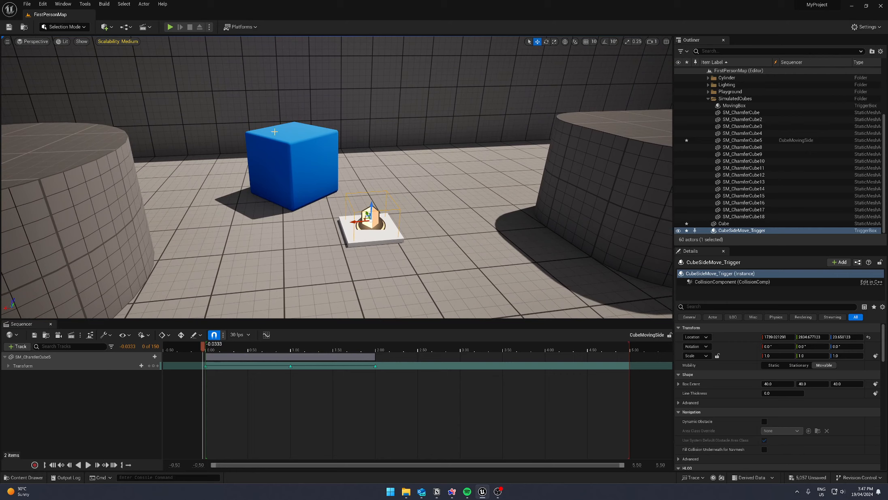
- Open the level blueprint and arrange its enlarged window so the event graph and the actor list are both visible
{"action": "left_click", "coordinate": [125, 27]}
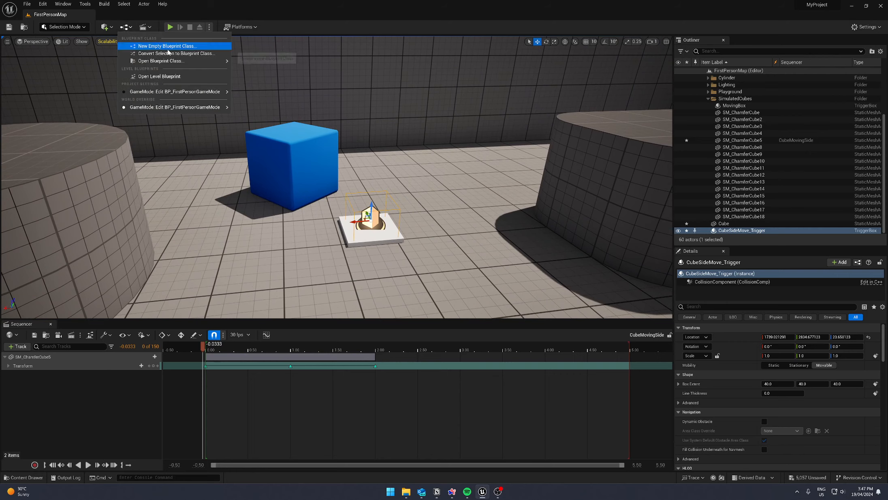
{"action": "left_click", "coordinate": [179, 77]}
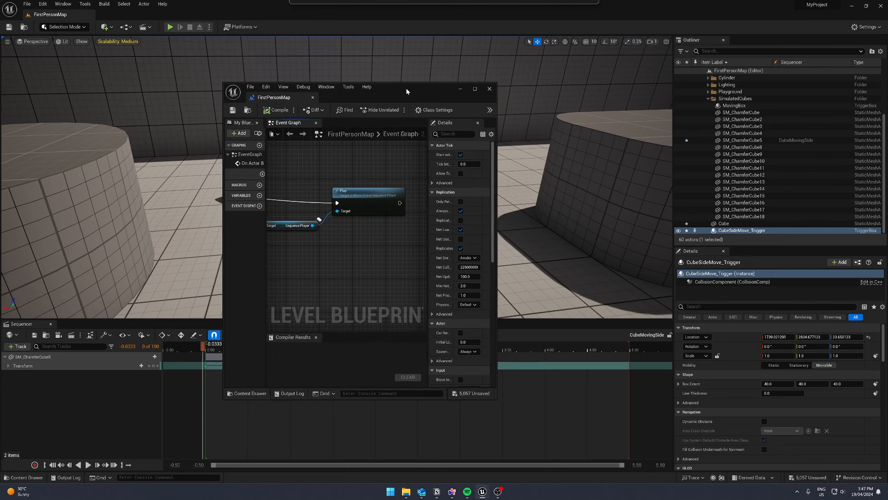
{"action": "left_click_drag", "start_coordinate": [508, 387], "coordinate": [669, 460]}
{"action": "scroll", "coordinate": [454, 247], "scroll_direction": "down", "scroll_amount": 2}
{"action": "right_click_drag", "start_coordinate": [430, 244], "coordinate": [476, 222]}
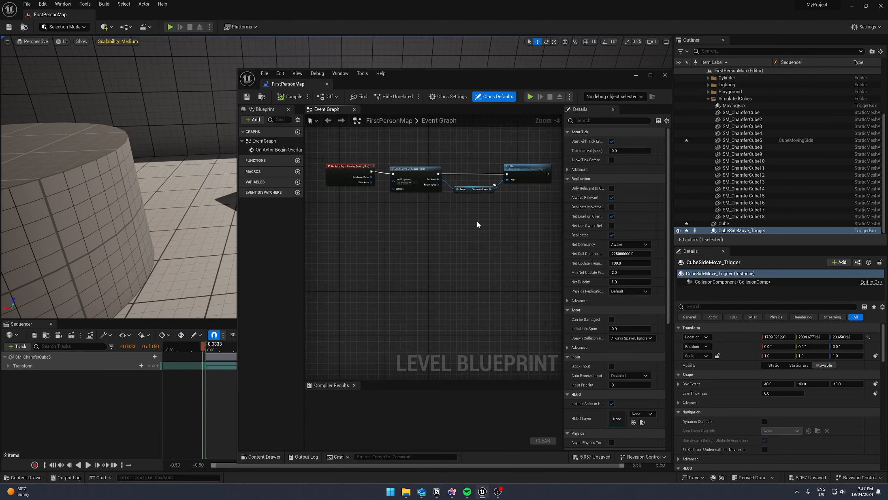
{"action": "left_click_drag", "start_coordinate": [526, 205], "coordinate": [429, 145]}
{"action": "left_click_drag", "start_coordinate": [427, 80], "coordinate": [518, 75]}
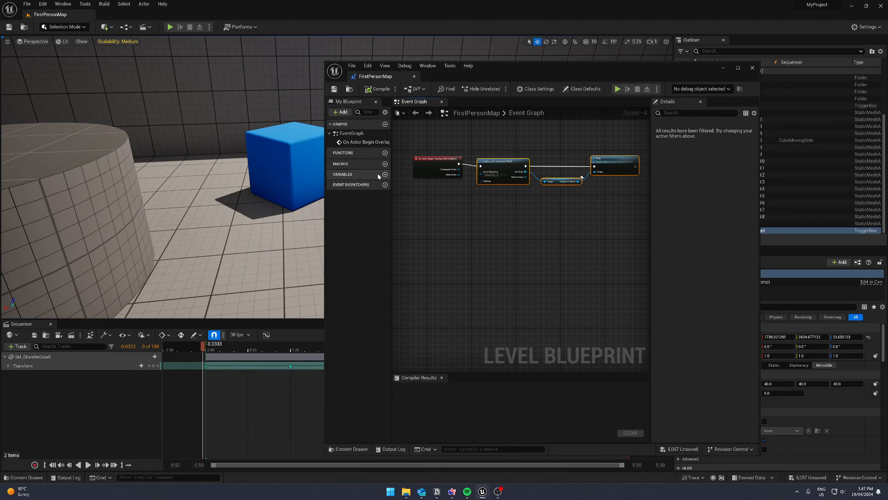
{"action": "right_click_drag", "start_coordinate": [507, 231], "coordinate": [468, 219]}
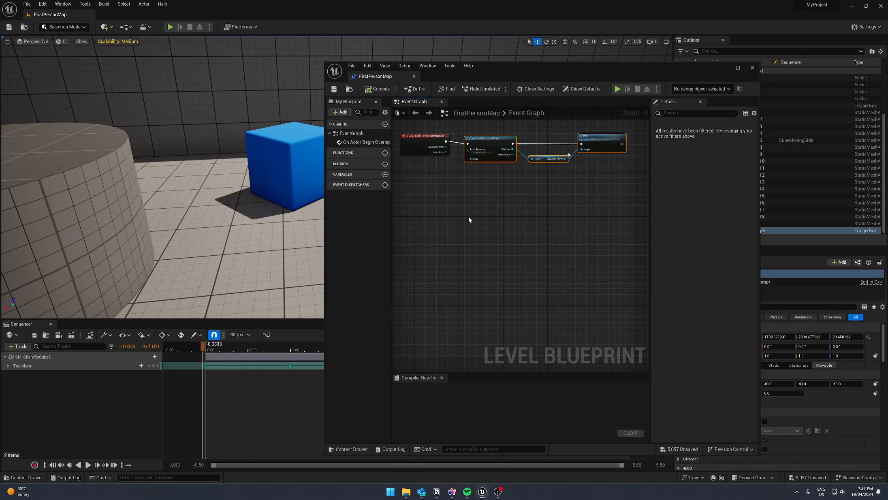
{"action": "left_click_drag", "start_coordinate": [631, 72], "coordinate": [469, 58]}
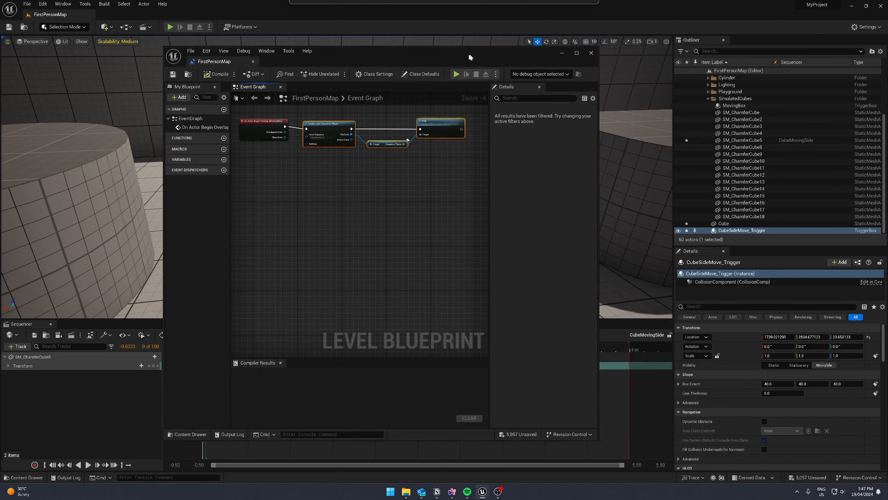
- Compare the blueprint actions offered with CubeSideMove_Trigger selected and with SM_ChamferCube13 selected
{"action": "left_click", "coordinate": [764, 232]}
{"action": "left_click", "coordinate": [754, 211]}
{"action": "left_click", "coordinate": [757, 231]}
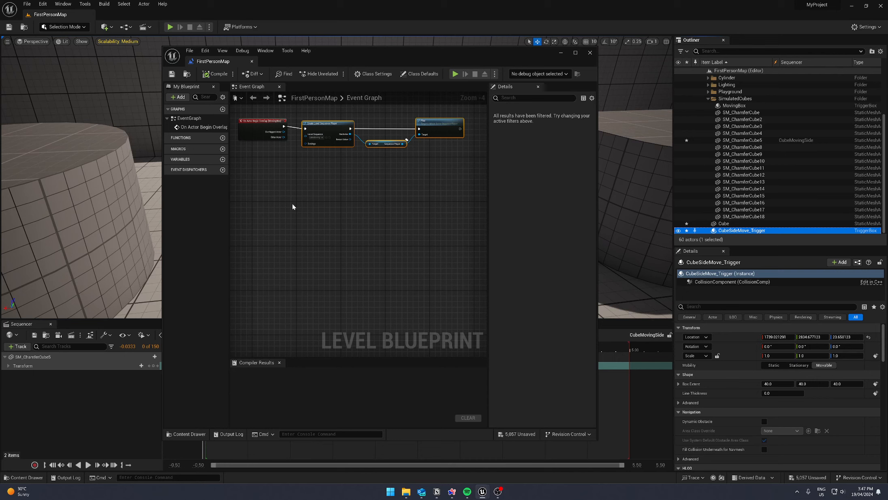
{"action": "right_click_drag", "start_coordinate": [302, 204], "coordinate": [335, 198]}
{"action": "left_click", "coordinate": [305, 201]}
{"action": "right_click", "coordinate": [312, 202]}
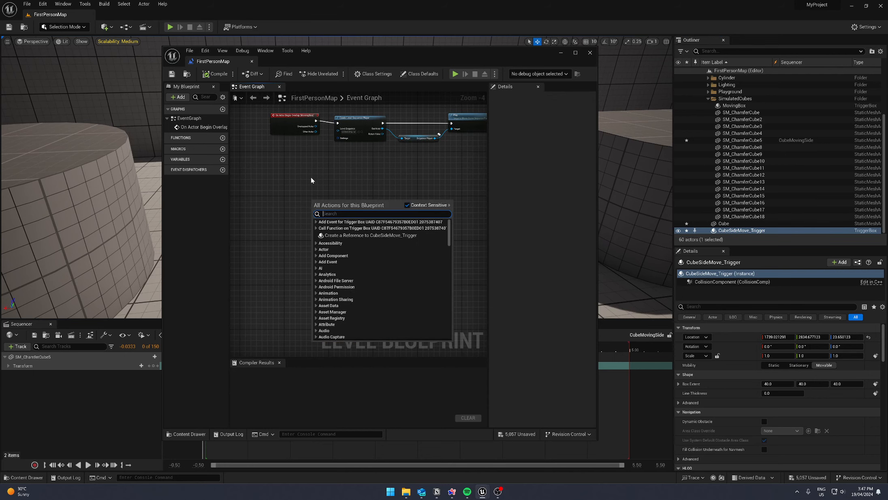
{"action": "left_click", "coordinate": [316, 221]}
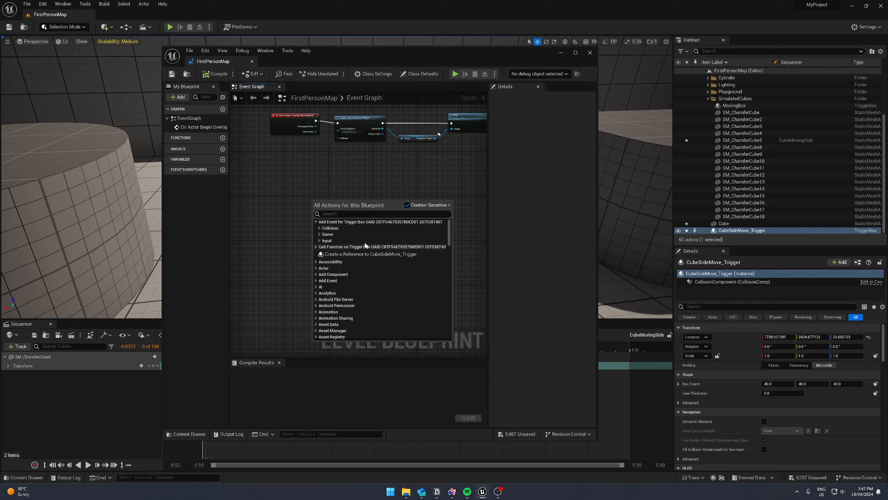
{"action": "left_click", "coordinate": [743, 181]}
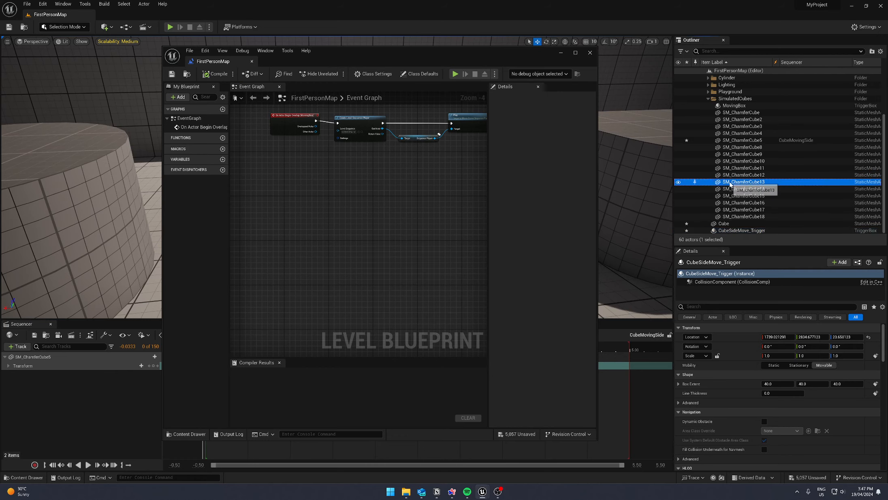
{"action": "right_click", "coordinate": [312, 203]}
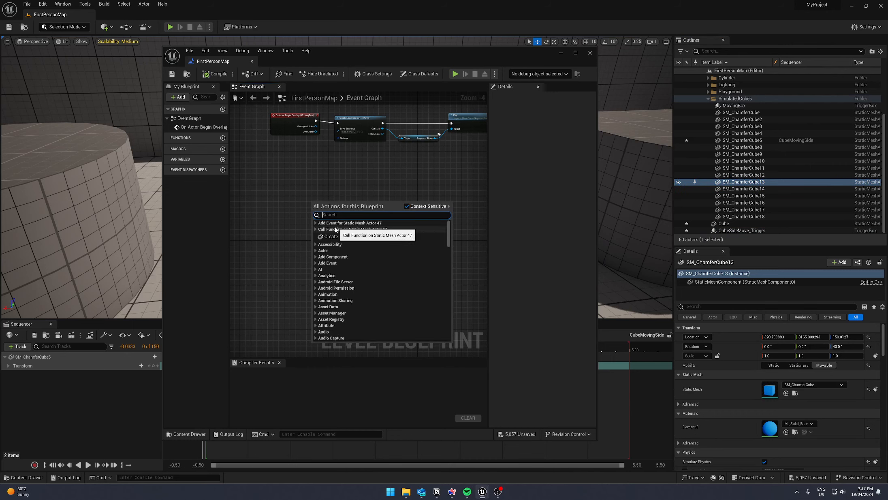
{"action": "left_click", "coordinate": [341, 223]}
{"action": "left_click", "coordinate": [316, 224]}
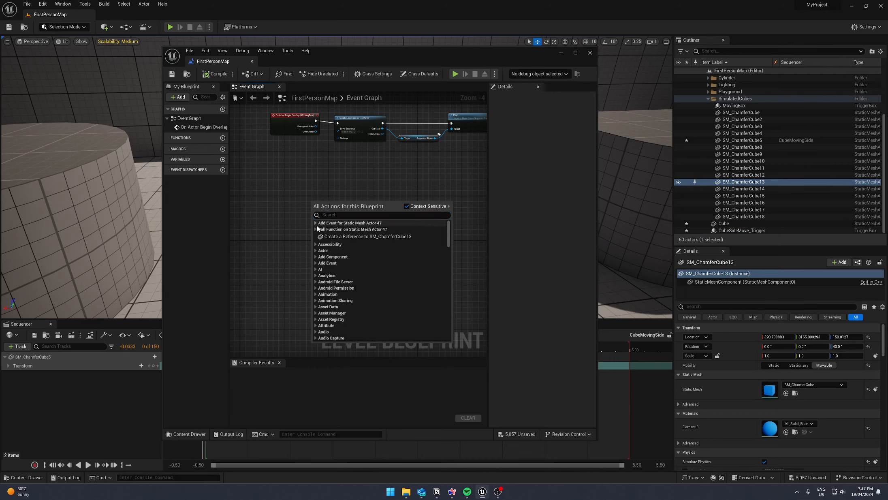
{"action": "left_click", "coordinate": [265, 216]}
- Add an On Actor Begin Overlap event for CubeSideMove_Trigger and place it below the existing MovingBox event chain
{"action": "left_click", "coordinate": [741, 230]}
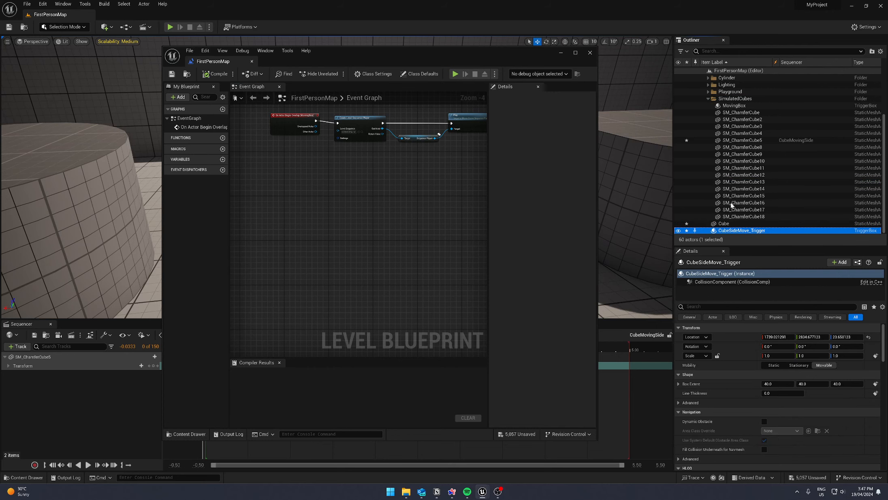
{"action": "right_click", "coordinate": [343, 203]}
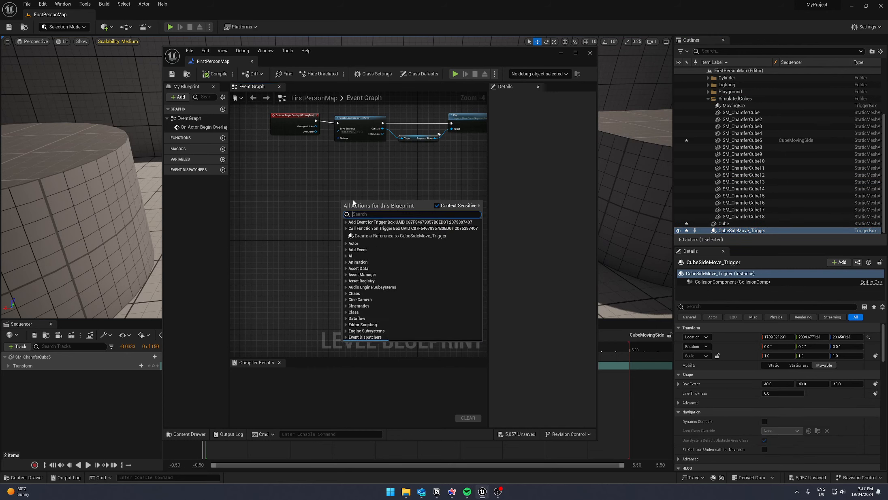
{"action": "left_click", "coordinate": [347, 222]}
{"action": "left_click", "coordinate": [350, 228]}
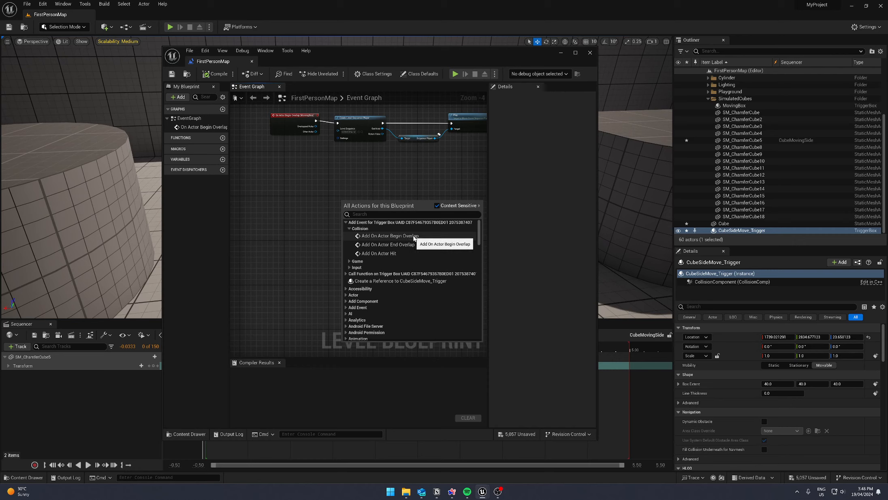
{"action": "left_click", "coordinate": [413, 238]}
{"action": "left_click_drag", "start_coordinate": [380, 213], "coordinate": [313, 208]}
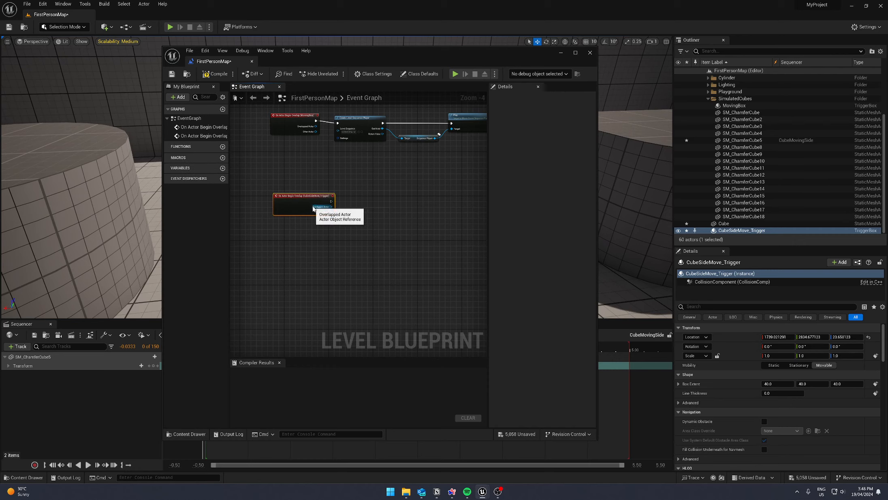
{"action": "scroll", "coordinate": [317, 170], "scroll_direction": "up", "scroll_amount": 4}
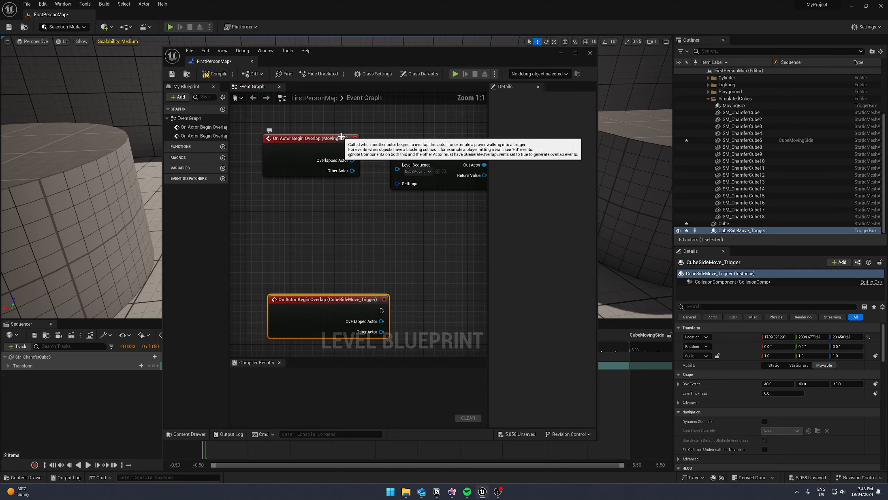
{"action": "right_click_drag", "start_coordinate": [388, 295], "coordinate": [338, 198]}
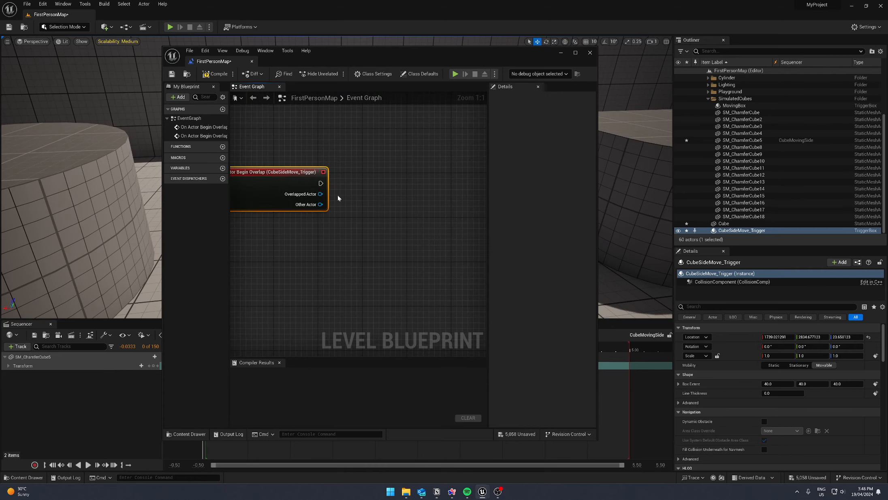
{"action": "scroll", "coordinate": [332, 203], "scroll_direction": "down", "scroll_amount": 3}
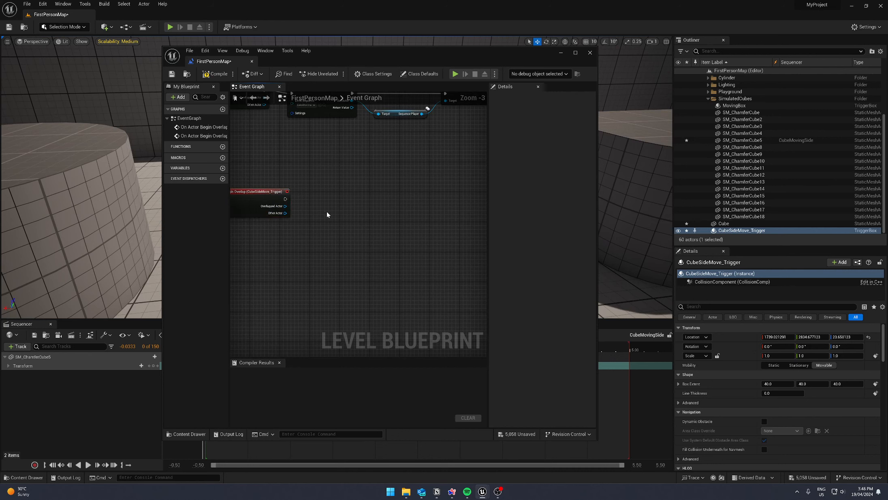
{"action": "right_click", "coordinate": [330, 210]}
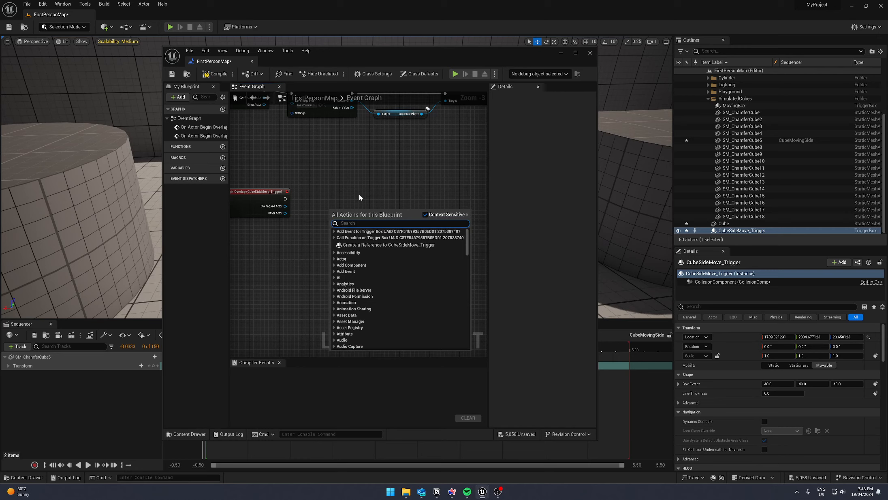
{"action": "type", "text": "sequnec"}
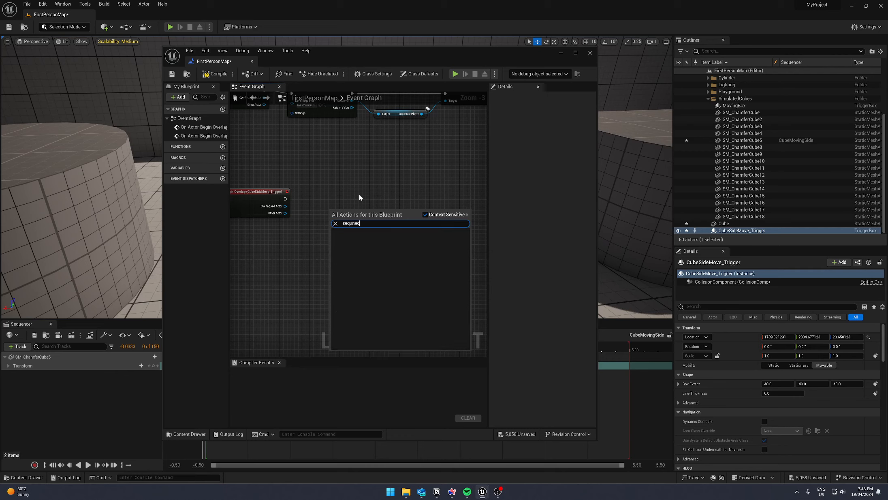
{"action": "key", "text": "BackSpace"}
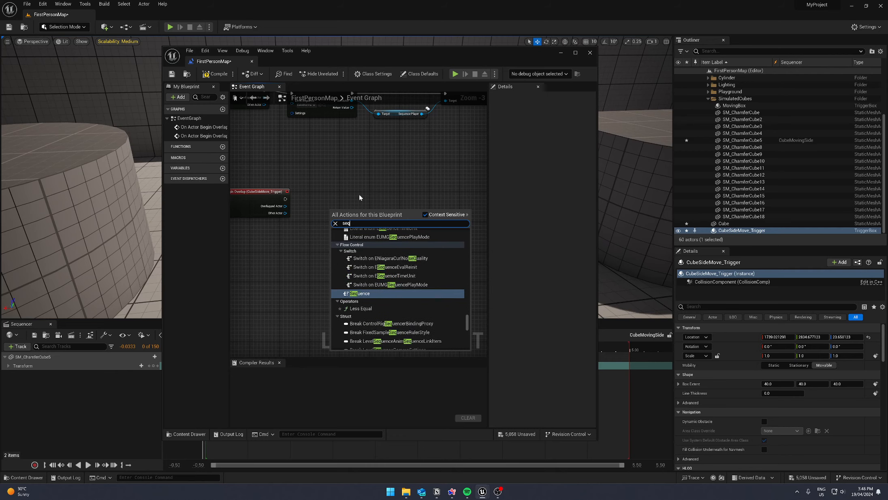
{"action": "type", "text": "uencer"}
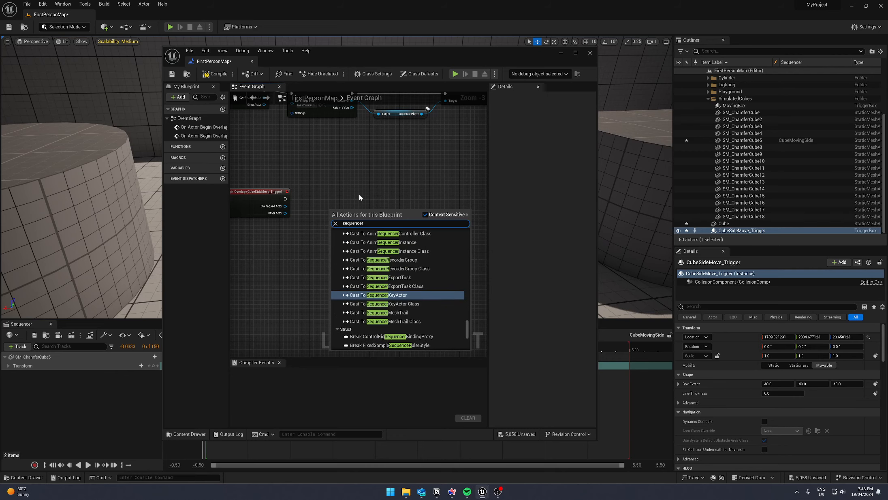
{"action": "left_click", "coordinate": [352, 195]}
- Add a Create Level Sequence Player node and connect it to the CubeSideMove_Trigger overlap event's execution output
{"action": "right_click", "coordinate": [352, 195]}
{"action": "type", "text": "play sequen"}
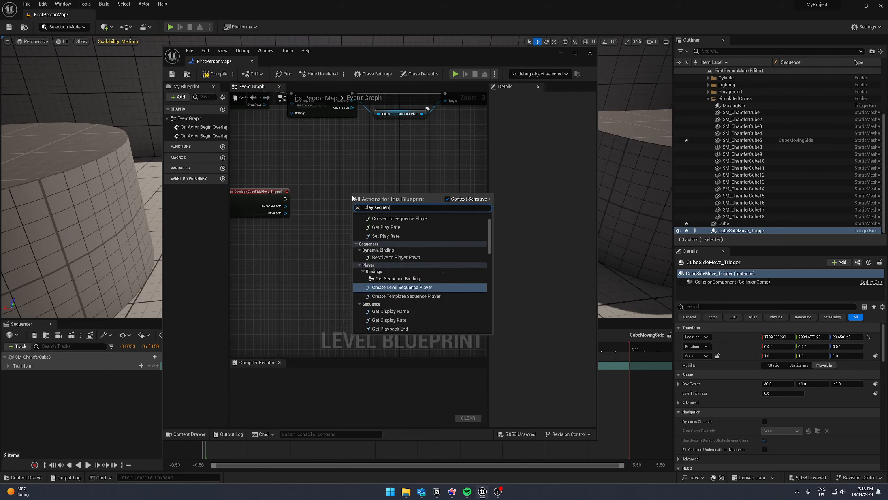
{"action": "left_click", "coordinate": [407, 288]}
{"action": "right_click_drag", "start_coordinate": [363, 254], "coordinate": [409, 262]}
{"action": "left_click_drag", "start_coordinate": [332, 207], "coordinate": [402, 210]}
- Set the level sequence of the new Create Level Sequence Player node to CubeMovingSide
{"action": "scroll", "coordinate": [388, 212], "scroll_direction": "up", "scroll_amount": 3}
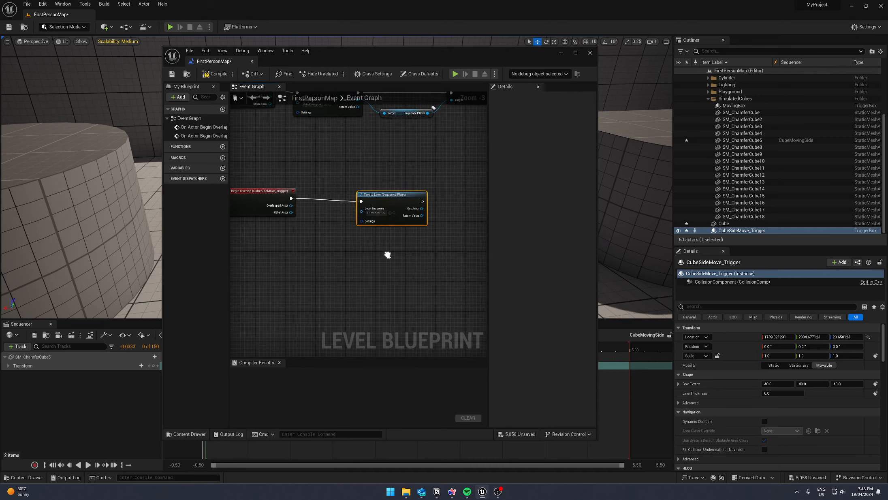
{"action": "left_click", "coordinate": [377, 206]}
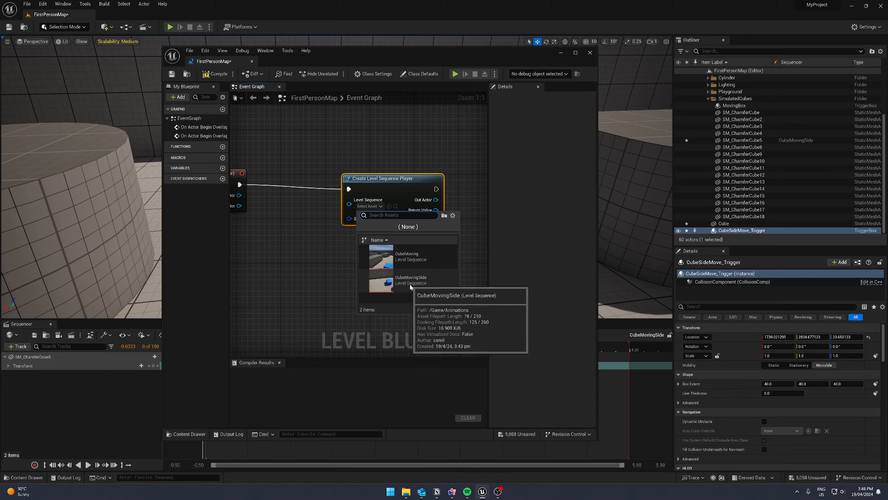
{"action": "left_click", "coordinate": [421, 286]}
{"action": "left_click_drag", "start_coordinate": [399, 193], "coordinate": [339, 187]}
{"action": "right_click_drag", "start_coordinate": [437, 262], "coordinate": [403, 242]}
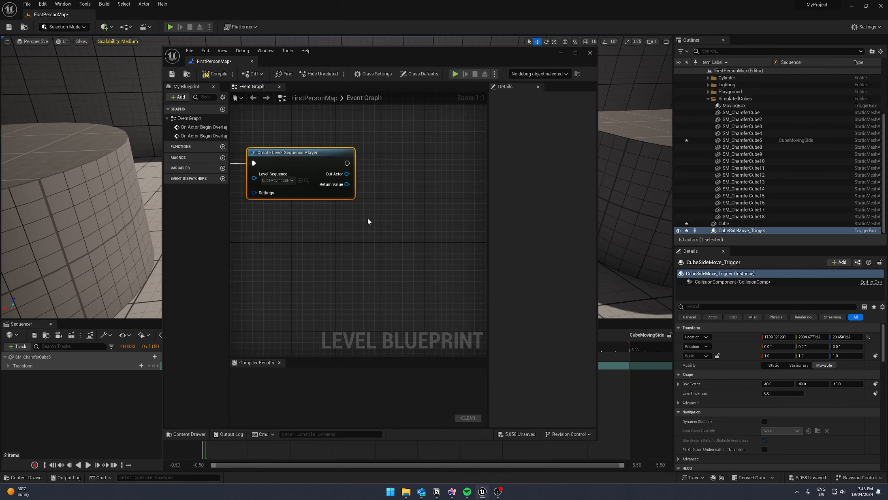
- Add a Play (SequencePlayer) node from the execution output of the new Create Level Sequence Player node
{"action": "left_click_drag", "start_coordinate": [347, 163], "coordinate": [420, 168]}
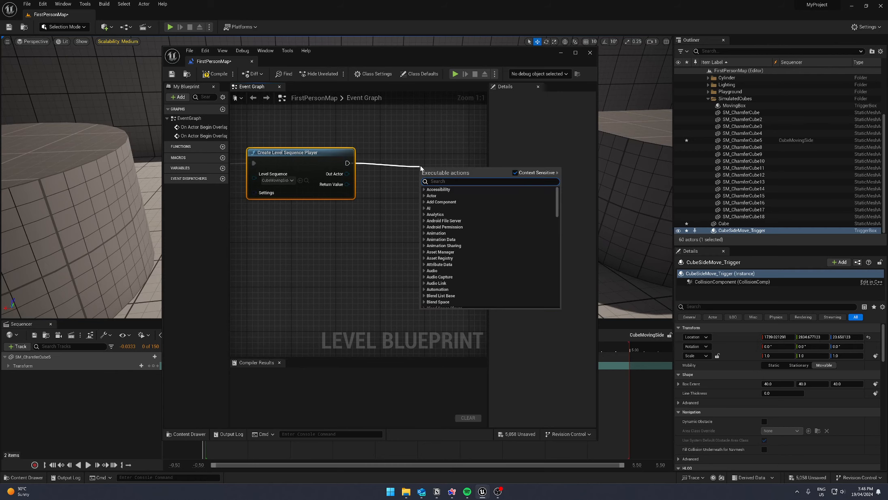
{"action": "type", "text": "paly"}
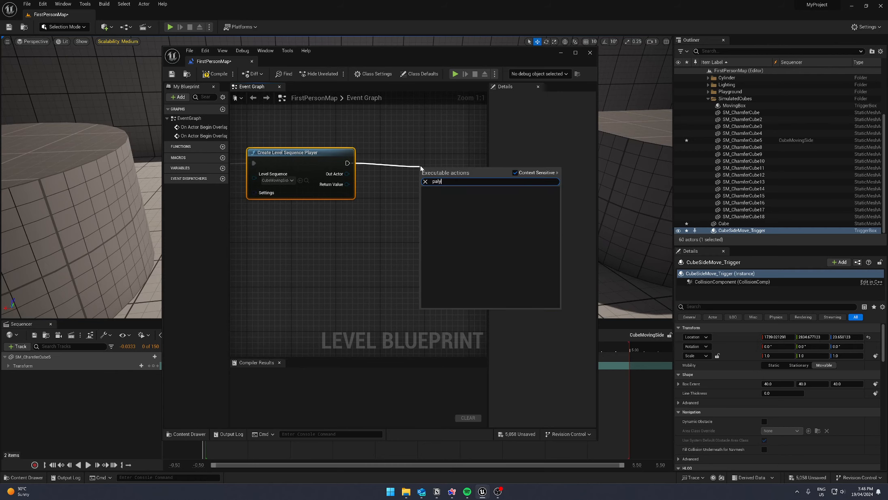
{"action": "key", "text": "BackSpace"}
{"action": "key", "text": "BackSpace"}
{"action": "key", "text": "BackSpace"}
{"action": "type", "text": "l"}
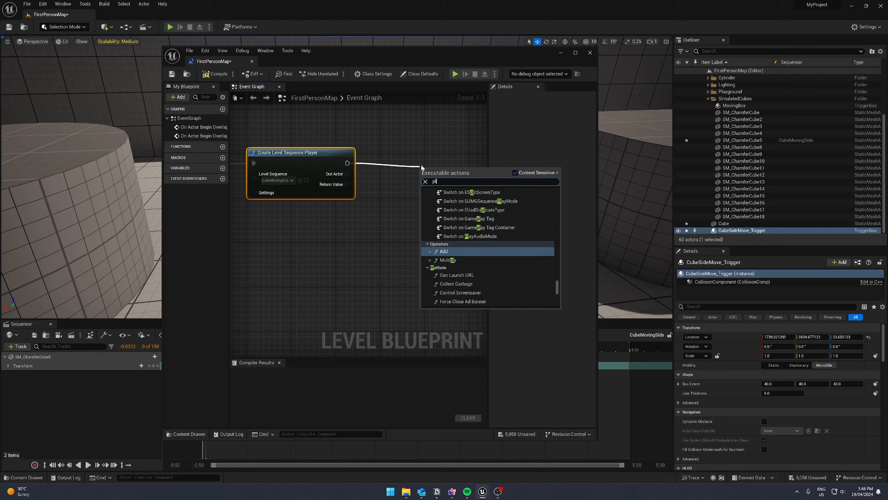
{"action": "type", "text": "ay"}
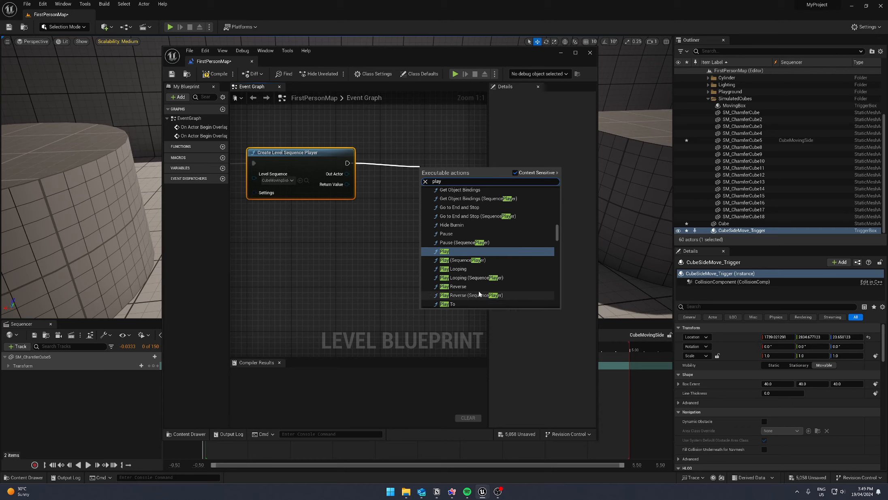
{"action": "left_click", "coordinate": [477, 261]}
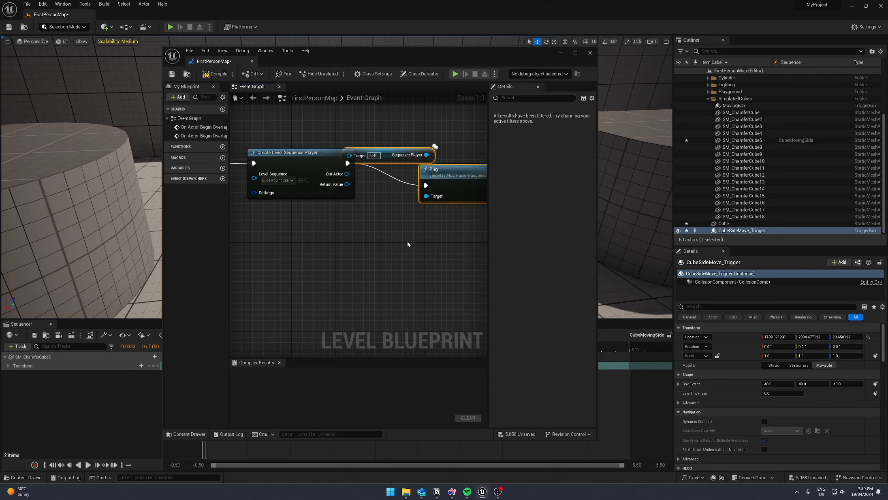
- Connect Out Actor to the Sequence Player node's Target, placing that node below the execution wire and aligning Play with the chain
{"action": "left_click_drag", "start_coordinate": [395, 200], "coordinate": [456, 191]}
{"action": "left_click_drag", "start_coordinate": [384, 175], "coordinate": [349, 229]}
{"action": "right_click_drag", "start_coordinate": [302, 211], "coordinate": [379, 191]}
{"action": "scroll", "coordinate": [374, 187], "scroll_direction": "down", "scroll_amount": 2}
{"action": "left_click_drag", "start_coordinate": [365, 185], "coordinate": [386, 205]}
{"action": "right_click_drag", "start_coordinate": [405, 222], "coordinate": [361, 233]}
{"action": "left_click_drag", "start_coordinate": [449, 181], "coordinate": [446, 177]}
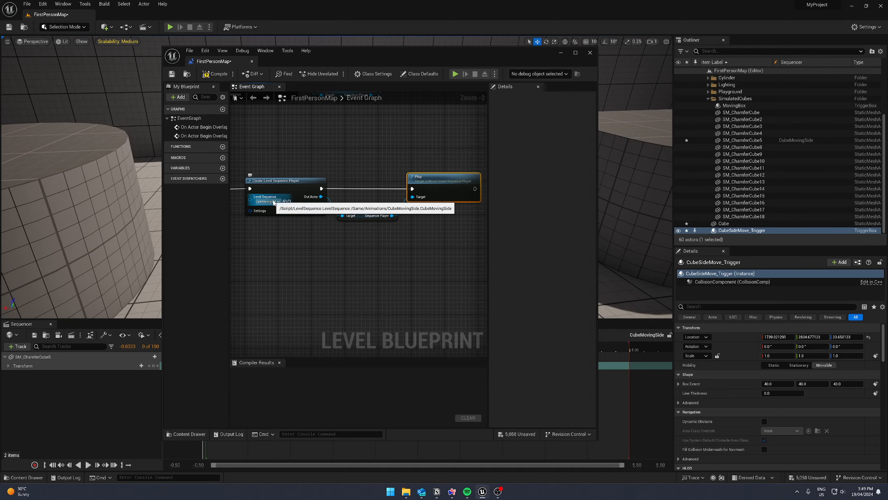
- Compile the level blueprint with the new CubeMovingSide playback chain and close the blueprint editor
{"action": "right_click_drag", "start_coordinate": [467, 214], "coordinate": [358, 267]}
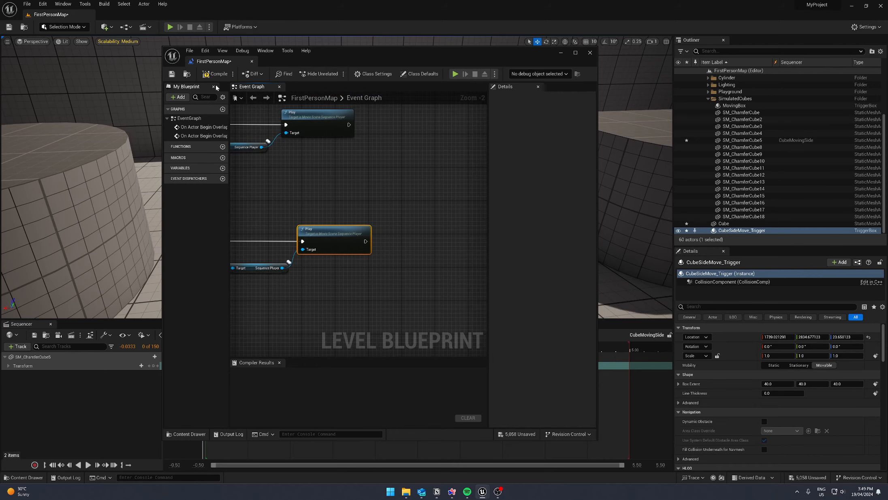
{"action": "left_click", "coordinate": [215, 74]}
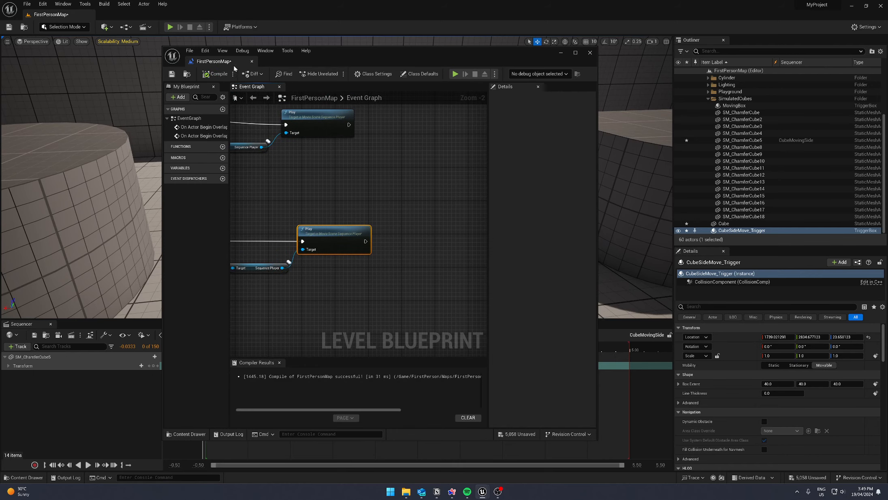
{"action": "left_click", "coordinate": [589, 53]}
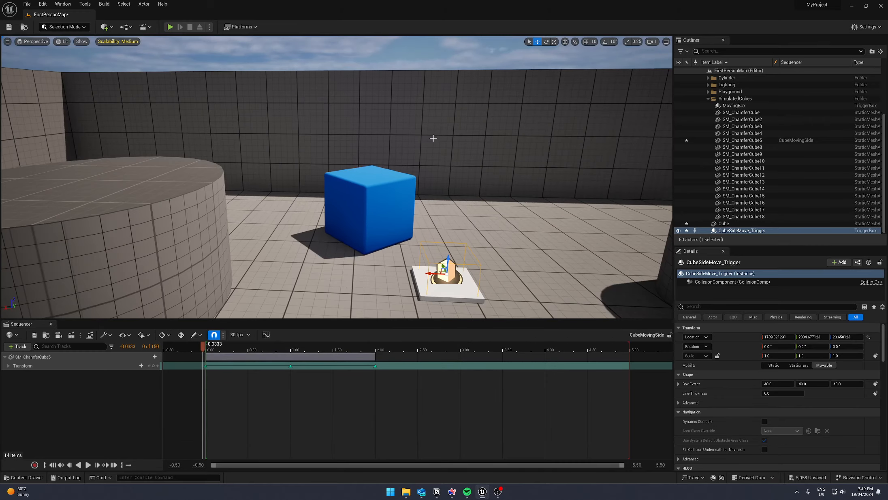
- Play-test the level by walking the player onto the white trigger plate beside the blue cube, and stop the session
{"action": "left_click", "coordinate": [169, 27]}
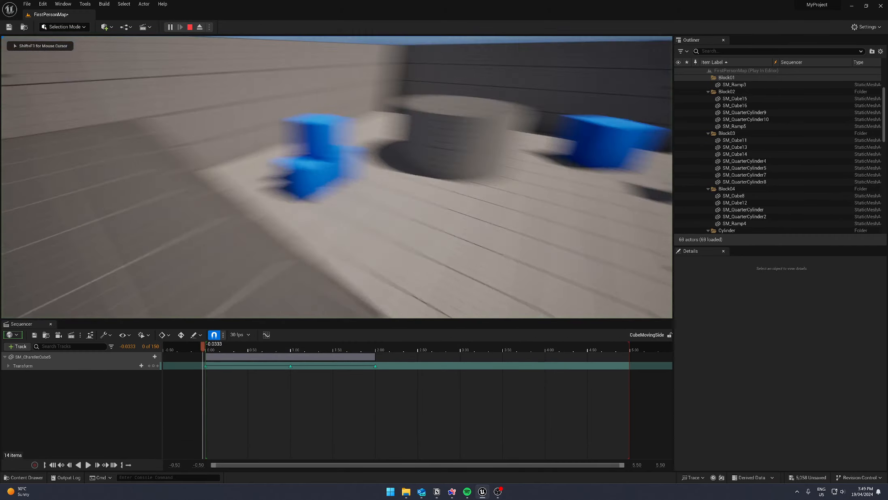
{"action": "key", "text": "w"}
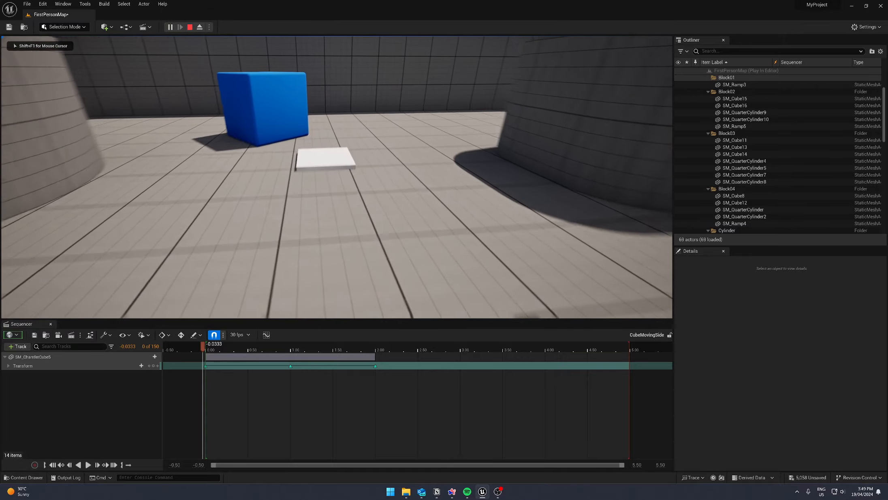
{"action": "key", "text": "w"}
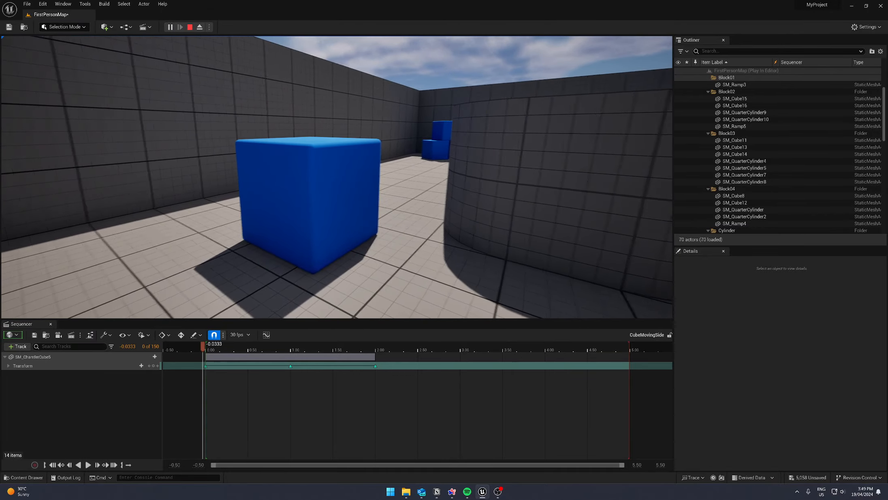
{"action": "key", "text": "s"}
{"action": "key", "text": "w"}
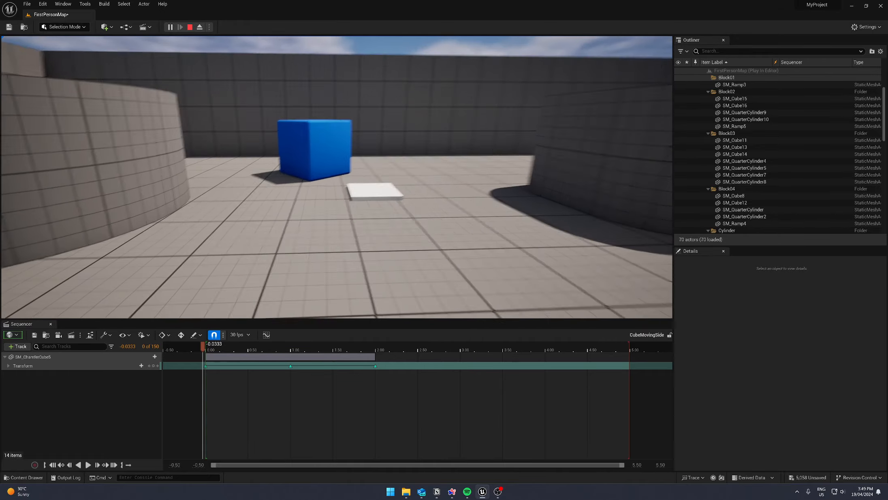
{"action": "key", "text": "a"}
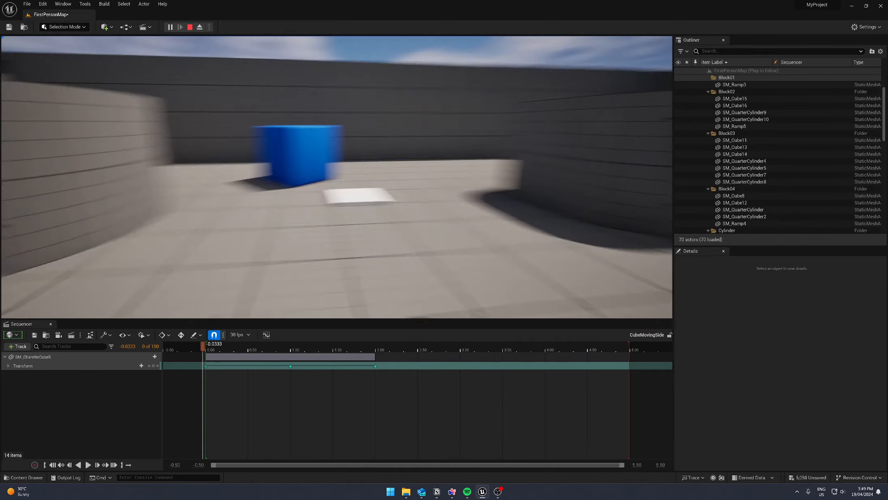
{"action": "key", "text": "Escape"}
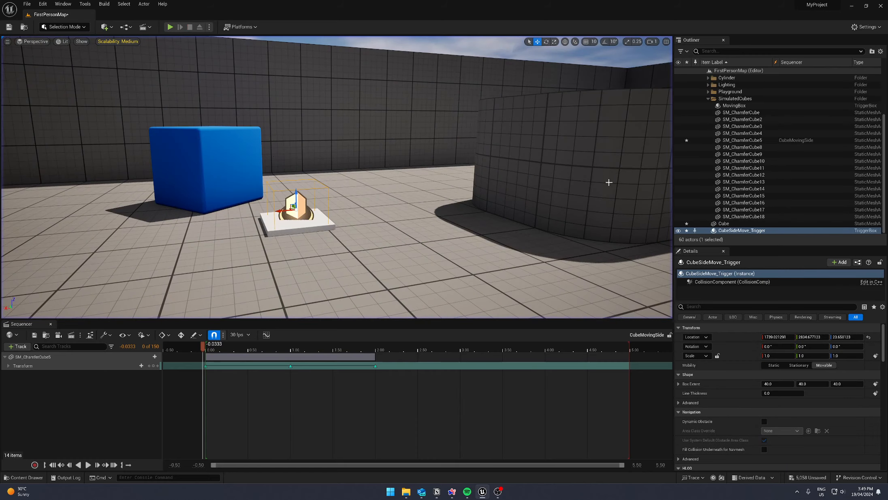
- Review the When Finished options of the cube's Transform section and look over the cube's motion path
{"action": "right_click", "coordinate": [445, 367]}
{"action": "mouse_move", "coordinate": [486, 175]}
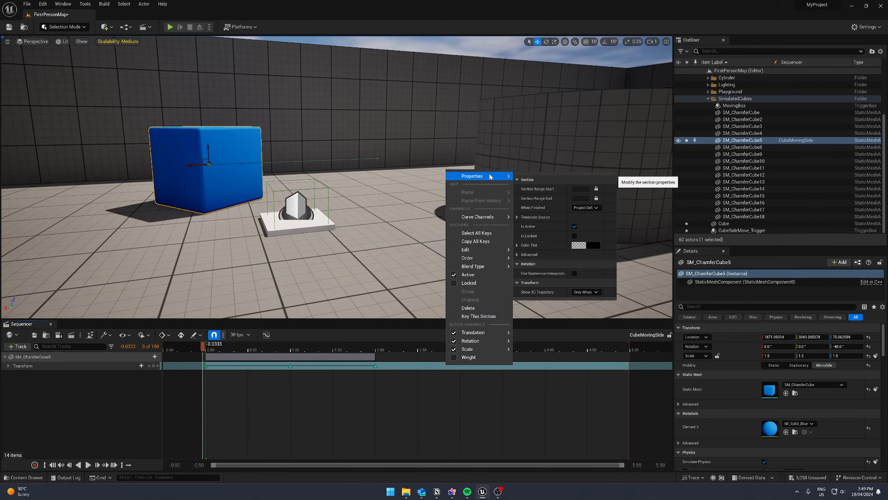
{"action": "left_click", "coordinate": [583, 208]}
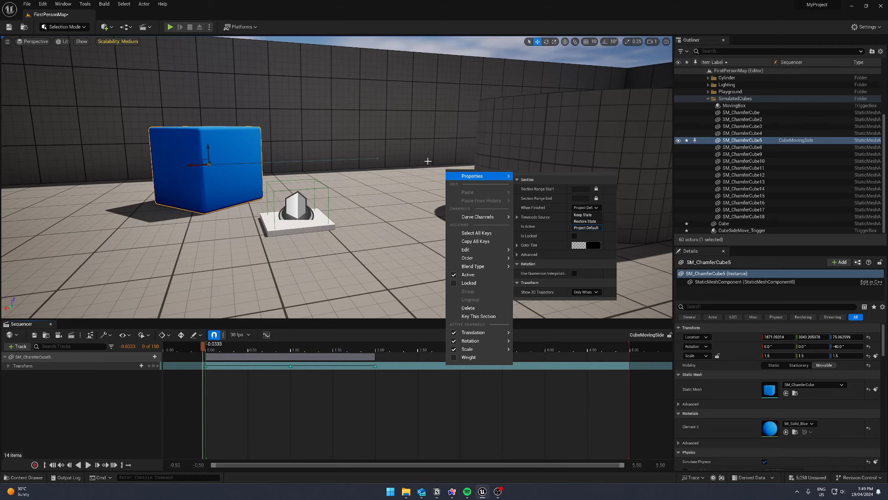
{"action": "right_click_drag", "start_coordinate": [442, 162], "coordinate": [296, 158]}
{"action": "right_click_drag", "start_coordinate": [385, 202], "coordinate": [390, 206]}
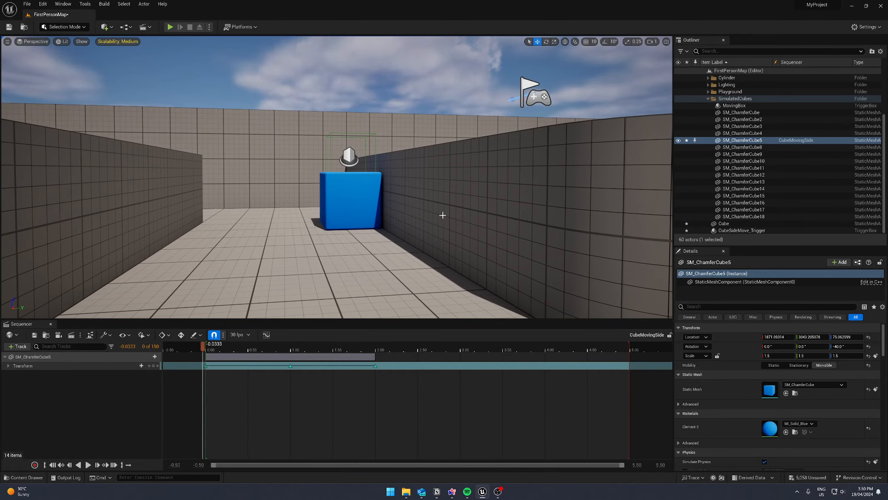
{"action": "right_click_drag", "start_coordinate": [315, 201], "coordinate": [425, 205]}
{"action": "right_click_drag", "start_coordinate": [329, 260], "coordinate": [348, 294]}
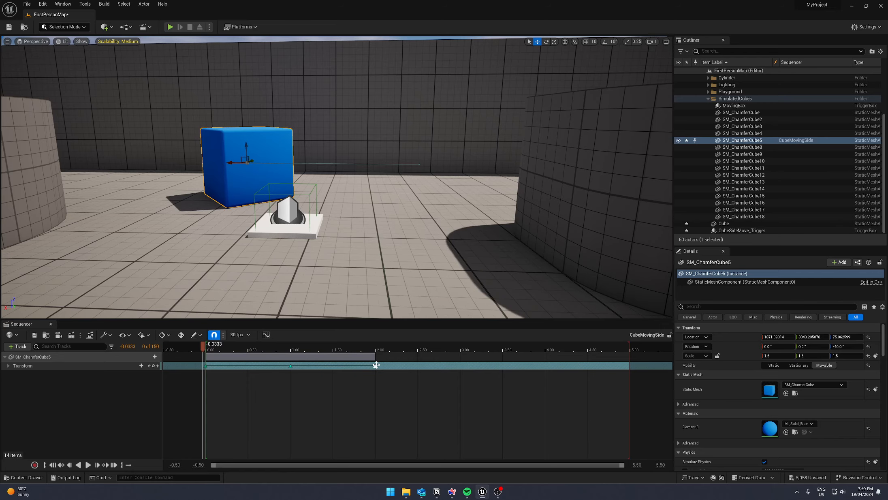
{"action": "mouse_move", "coordinate": [261, 303]}
{"action": "right_mouse_down"}
{"action": "mouse_move", "coordinate": [105, 293]}
{"action": "mouse_move", "coordinate": [261, 303]}
{"action": "right_mouse_up"}
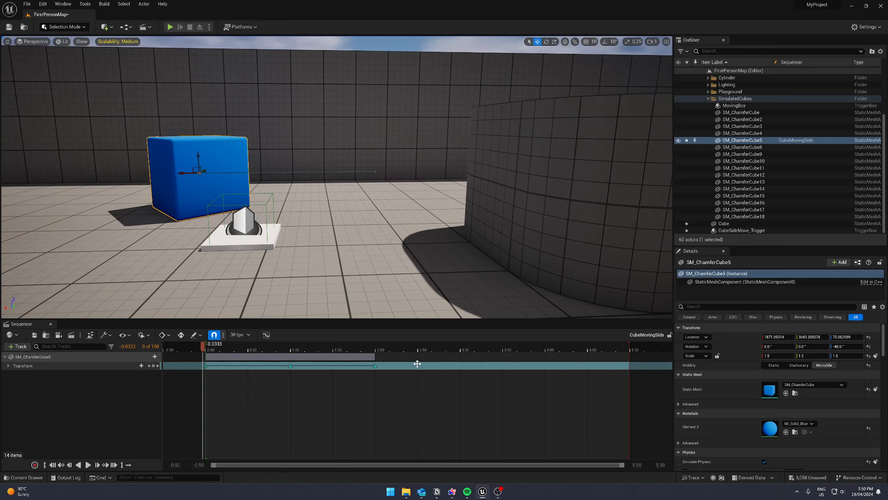
- At 3.00 in the sequence, move the blue cube back to about X 1873.5 and add a Transform key
{"action": "left_click_drag", "start_coordinate": [204, 346], "coordinate": [462, 356]}
{"action": "left_click_drag", "start_coordinate": [354, 171], "coordinate": [179, 175]}
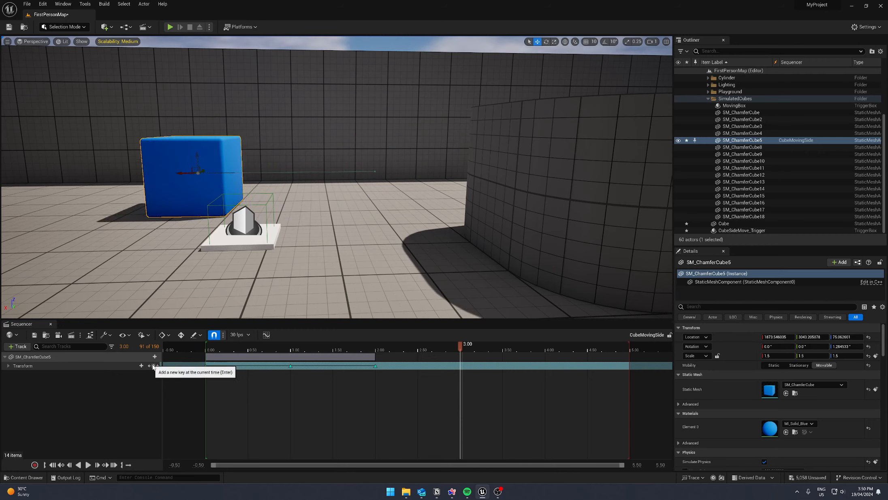
{"action": "left_click", "coordinate": [153, 366]}
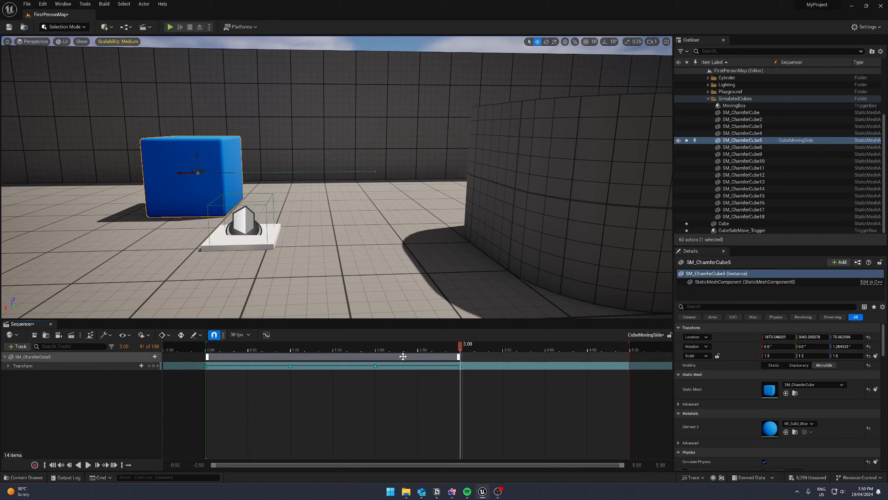
- Set the When Finished property of the cube's Transform section to Keep State
{"action": "right_click", "coordinate": [485, 366]}
{"action": "mouse_move", "coordinate": [511, 178]}
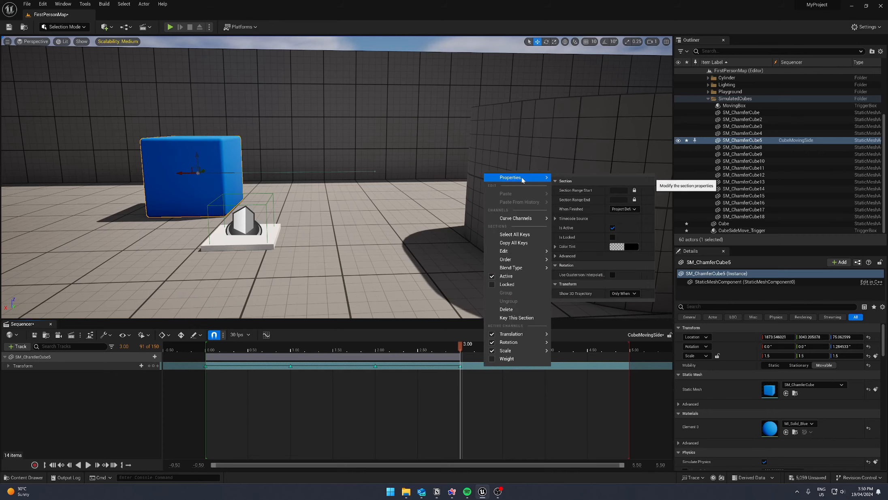
{"action": "left_click", "coordinate": [623, 208]}
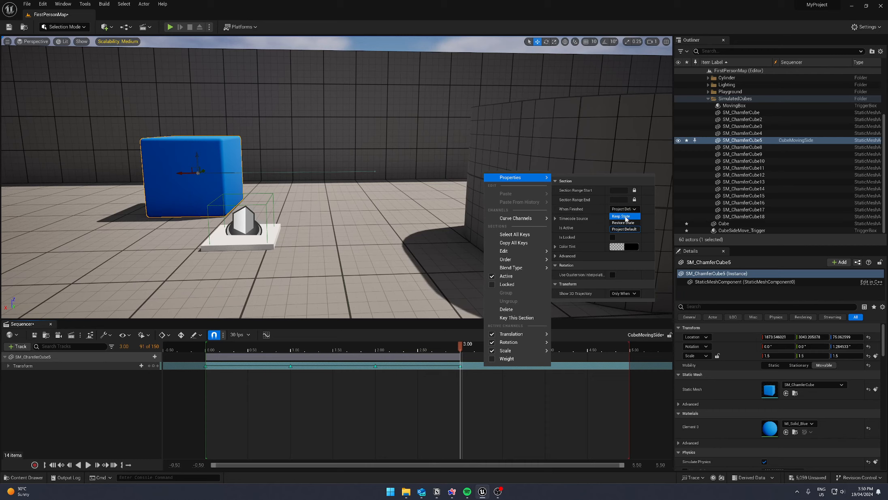
{"action": "left_click", "coordinate": [625, 217]}
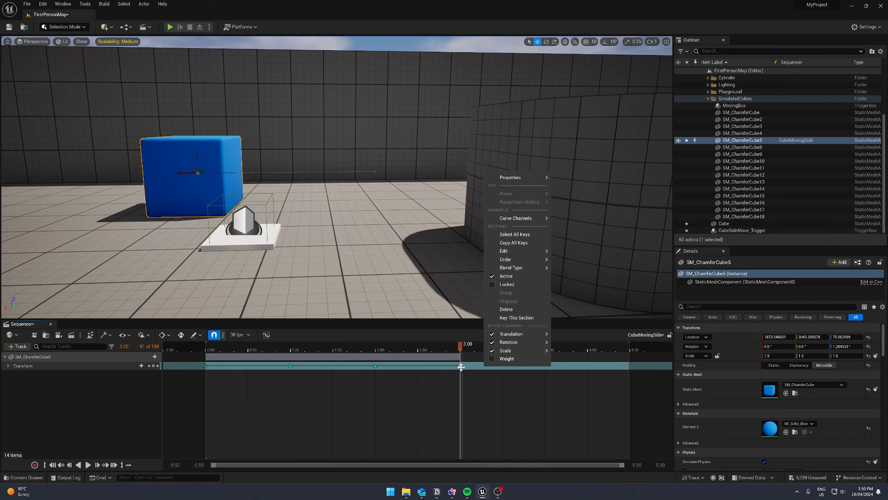
{"action": "right_click_drag", "start_coordinate": [307, 202], "coordinate": [211, 170]}
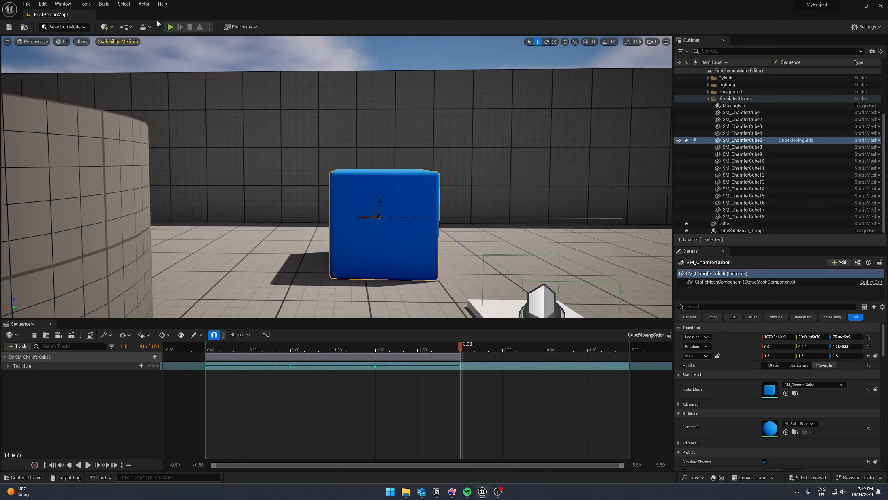
- Play-test the extended cube animation by walking over the trigger plate and around the cube, and stop the session
{"action": "left_click", "coordinate": [170, 27]}
{"action": "left_click", "coordinate": [287, 153]}
{"action": "key", "text": "w"}
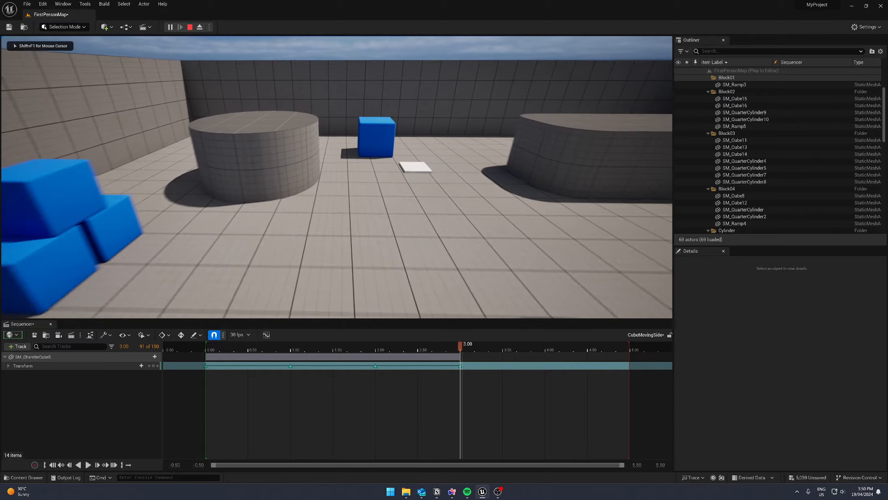
{"action": "key", "text": "w"}
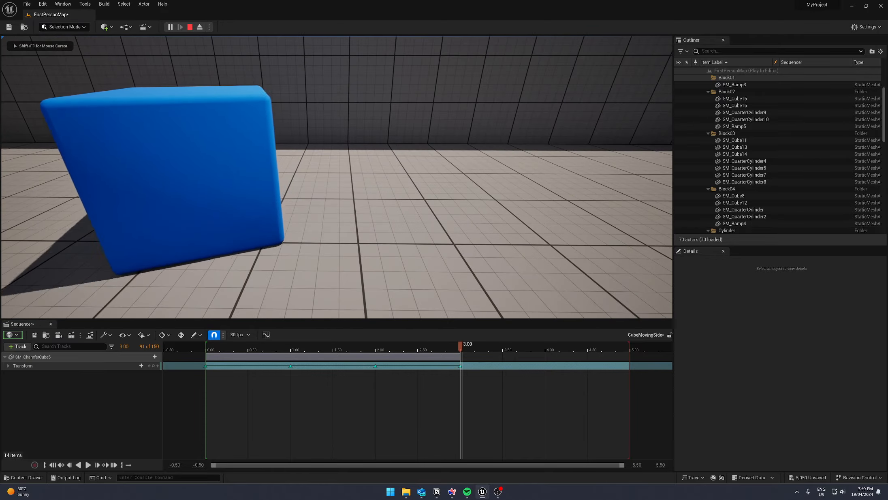
{"action": "key", "text": "a"}
{"action": "key", "text": "d"}
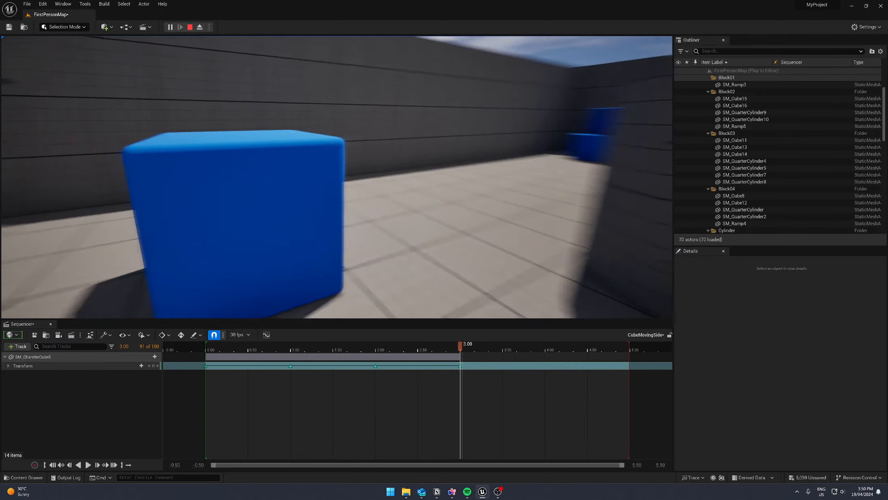
{"action": "key", "text": "s"}
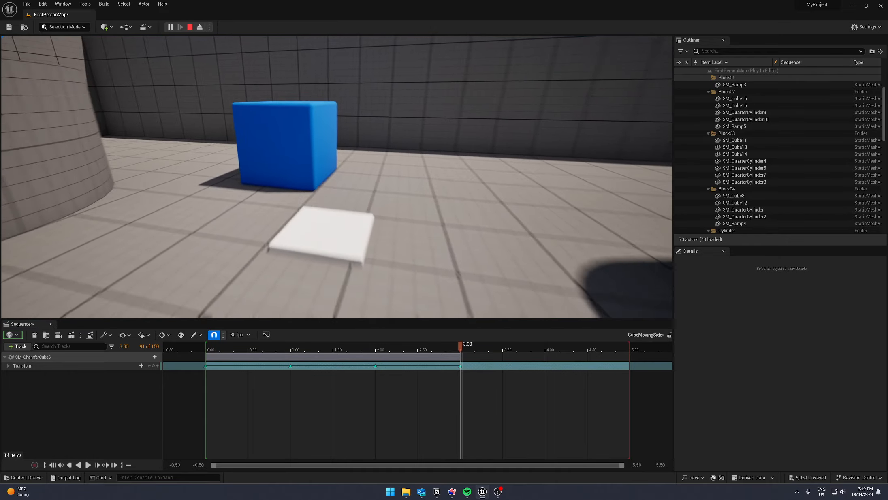
{"action": "key", "text": "Escape"}
- Look over the playground from above and inspect the Location, Rotation and Scale channels of the cube's Transform track
{"action": "key", "text": "w"}
{"action": "right_click_drag", "start_coordinate": [437, 191], "coordinate": [60, 272]}
{"action": "key", "text": "e"}
{"action": "key", "text": "s"}
{"action": "key", "text": "s"}
{"action": "right_click_drag", "start_coordinate": [352, 243], "coordinate": [379, 243]}
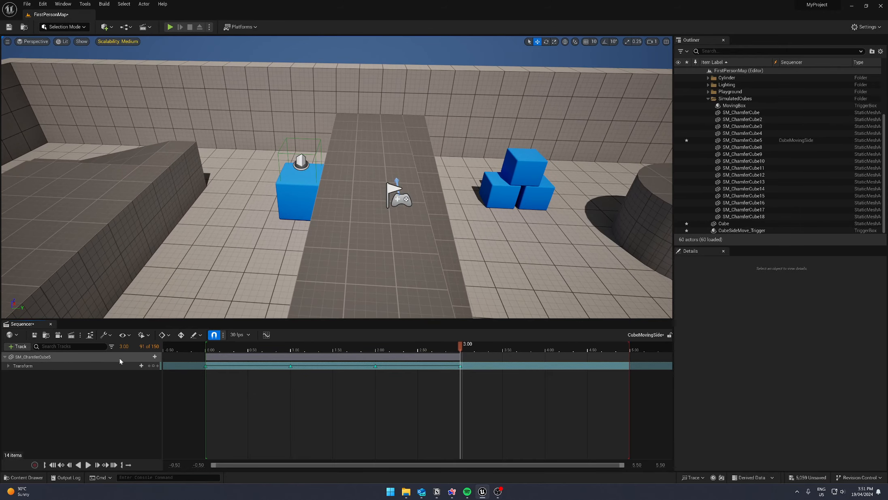
{"action": "left_click", "coordinate": [8, 365]}
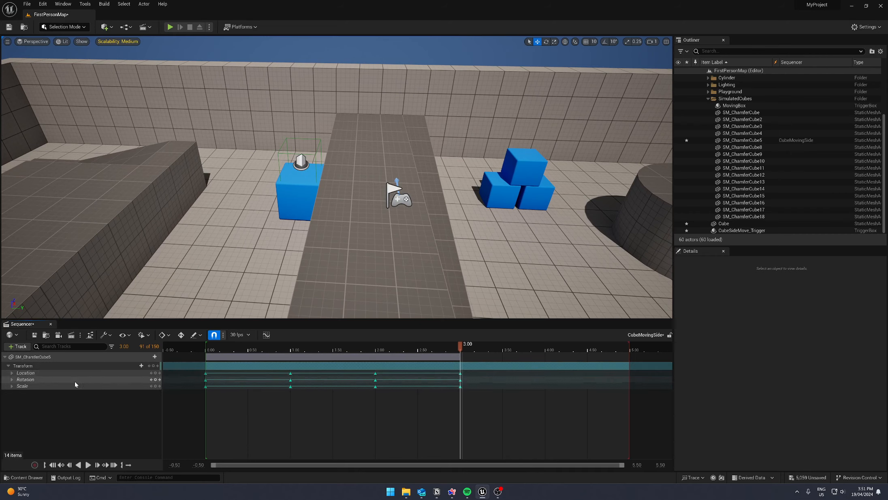
{"action": "left_click", "coordinate": [8, 366]}
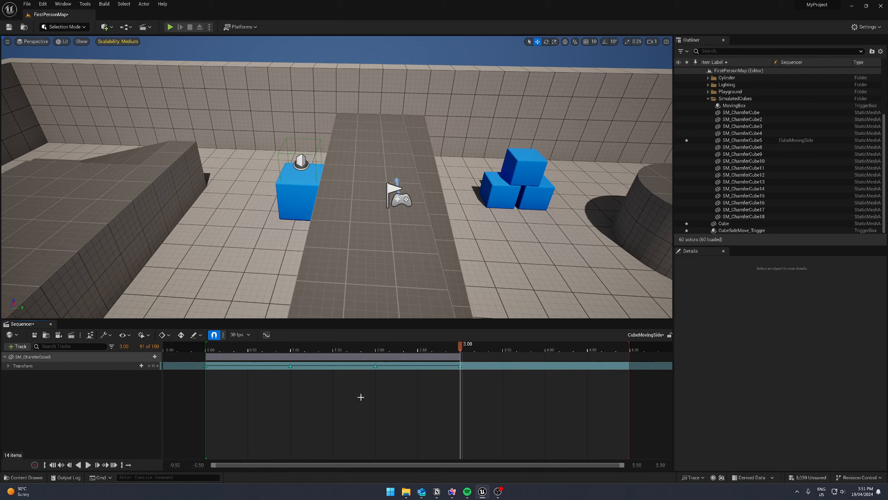
{"action": "right_click_drag", "start_coordinate": [413, 221], "coordinate": [499, 203]}
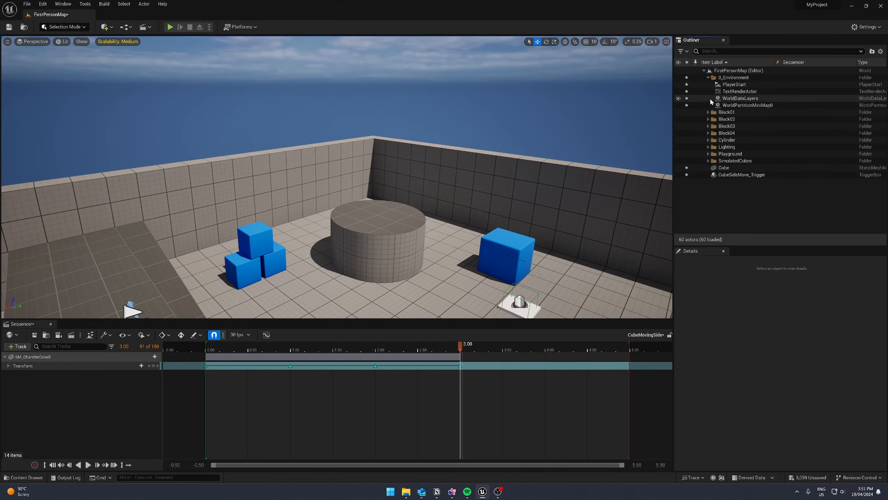
- Add the DirectionalLight from the Lighting folder to the CubeMovingSide sequence as a track
{"action": "left_click", "coordinate": [709, 98]}
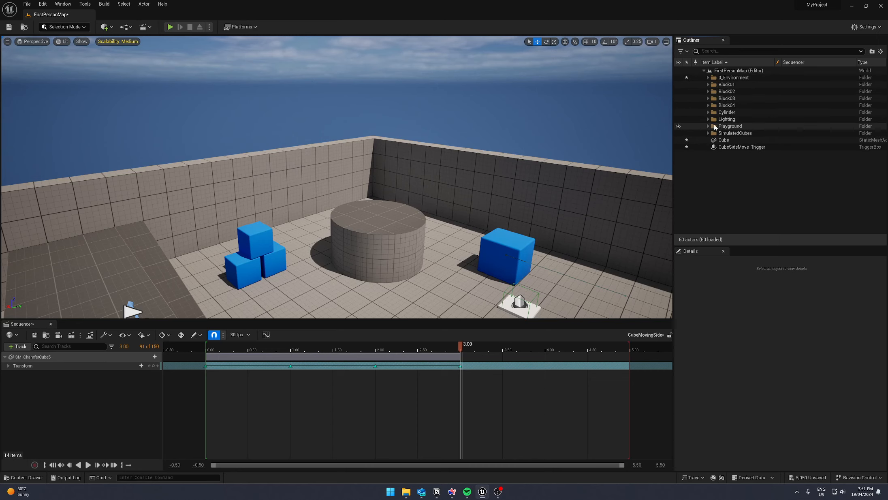
{"action": "left_click", "coordinate": [708, 119]}
{"action": "left_click", "coordinate": [738, 126]}
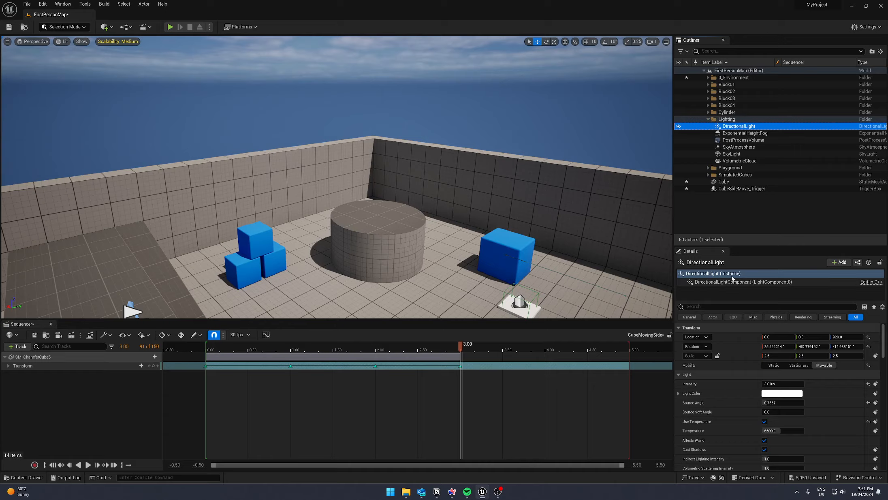
{"action": "left_click_drag", "start_coordinate": [738, 126], "coordinate": [124, 407]}
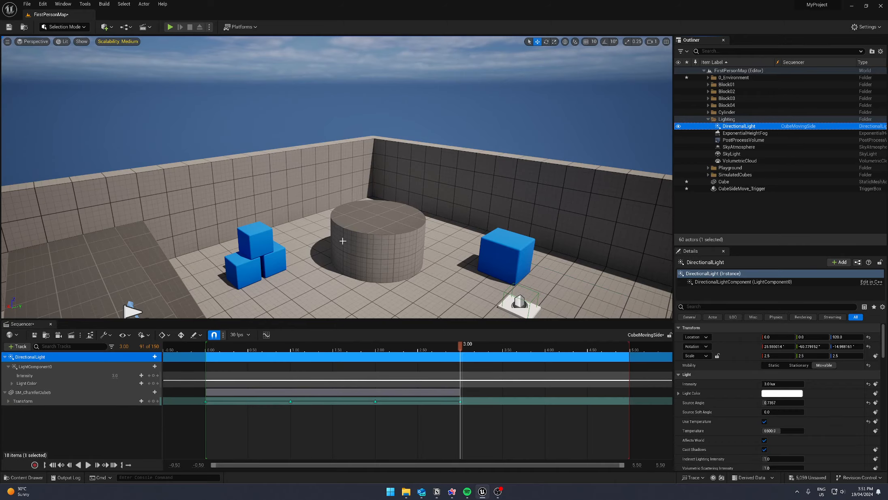
- Set the rotation of the directional light's component to about 112.8° on X and 0° on Y
{"action": "right_click_drag", "start_coordinate": [343, 244], "coordinate": [468, 217]}
{"action": "key", "text": "w"}
{"action": "key", "text": "w"}
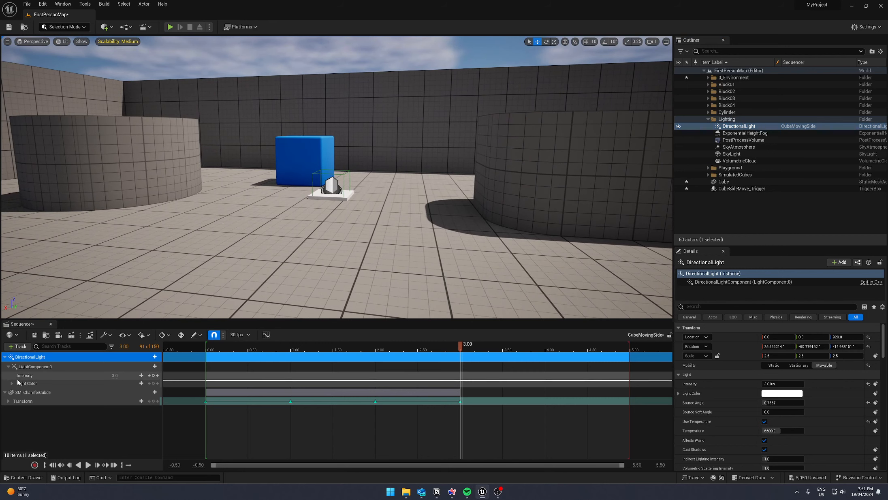
{"action": "left_click", "coordinate": [29, 367]}
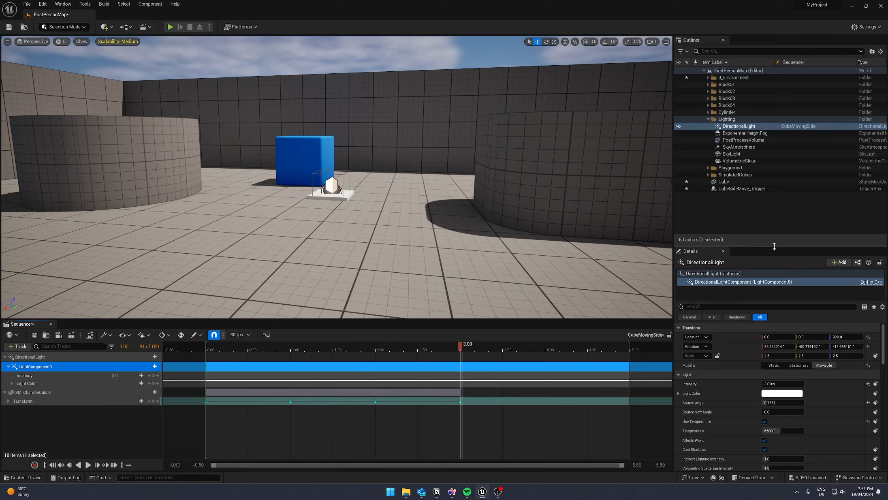
{"action": "left_click_drag", "start_coordinate": [776, 245], "coordinate": [775, 138]}
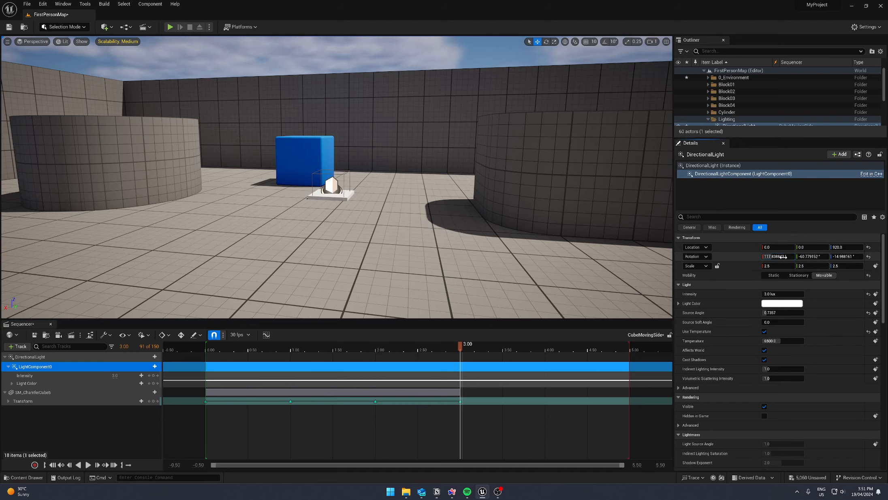
{"action": "left_click", "coordinate": [810, 257]}
{"action": "type", "text": "0"}
{"action": "key", "text": "Return"}
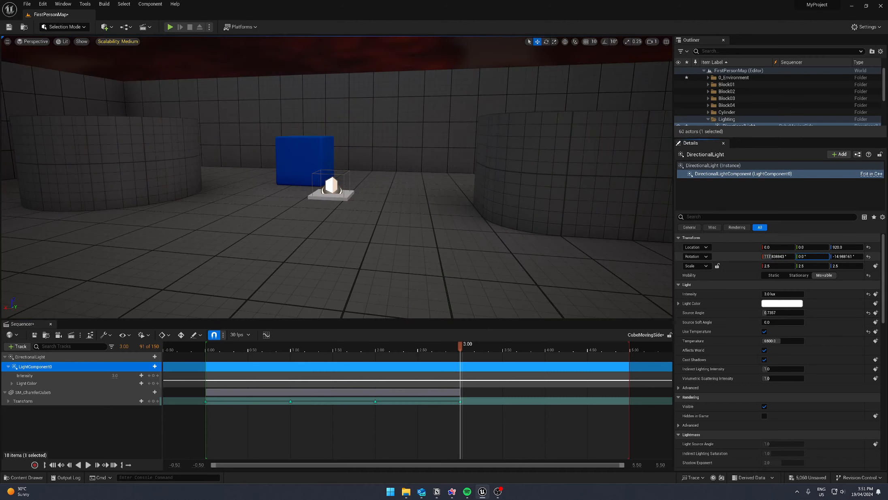
- Set the light component's Y rotation to about 211.3° and return the sequence playhead to 0
{"action": "left_click_drag", "start_coordinate": [810, 257], "coordinate": [825, 256]}
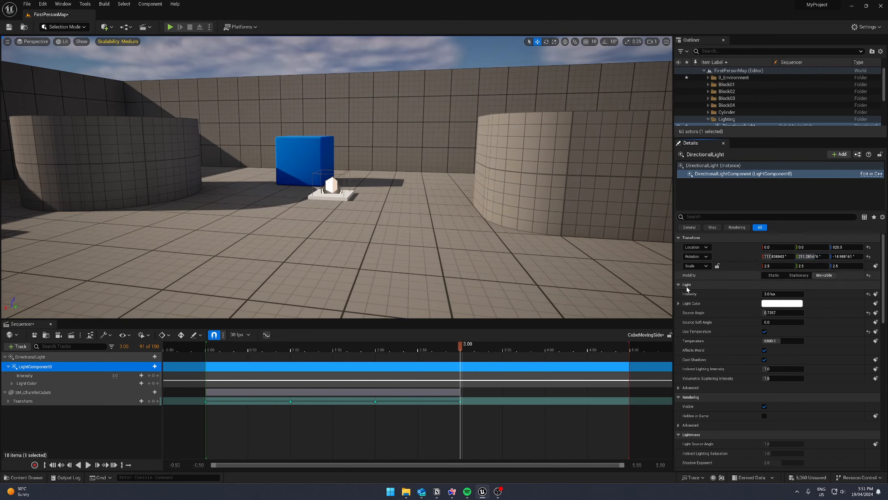
{"action": "left_click_drag", "start_coordinate": [460, 345], "coordinate": [211, 361]}
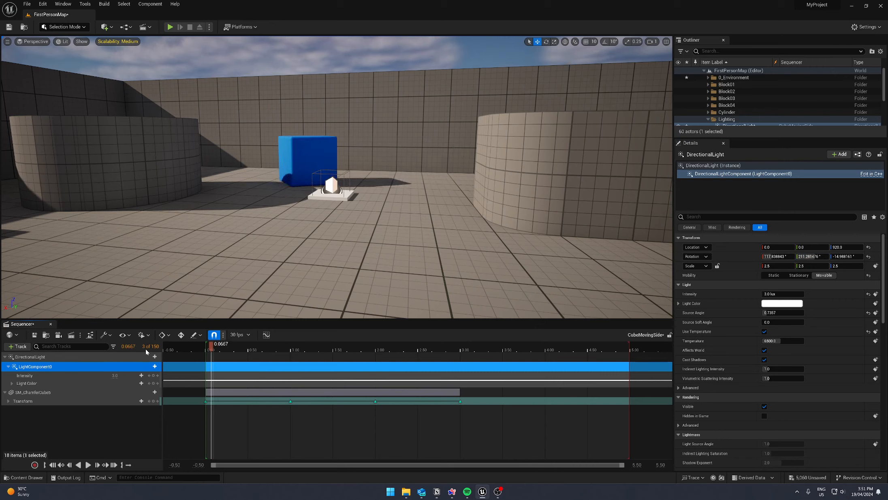
{"action": "type", "text": "0"}
{"action": "key", "text": "Return"}
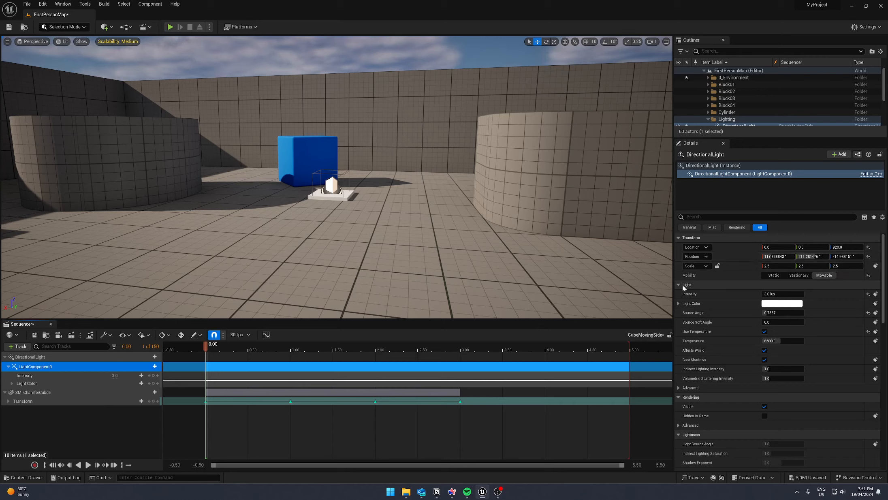
- Add a Transform track to LightComponent0 in the CubeMovingSide sequence
{"action": "left_click", "coordinate": [155, 367]}
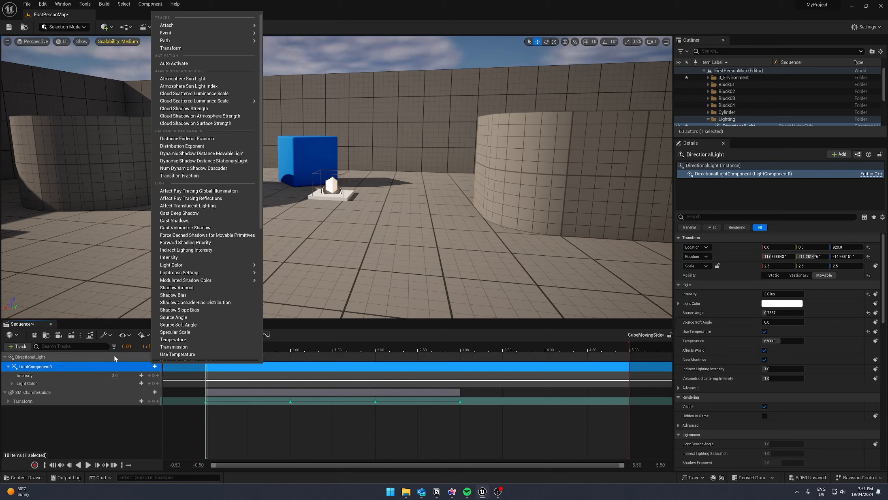
{"action": "left_click", "coordinate": [115, 363]}
{"action": "left_click", "coordinate": [154, 367]}
{"action": "scroll", "coordinate": [200, 333], "scroll_direction": "down", "scroll_amount": 5}
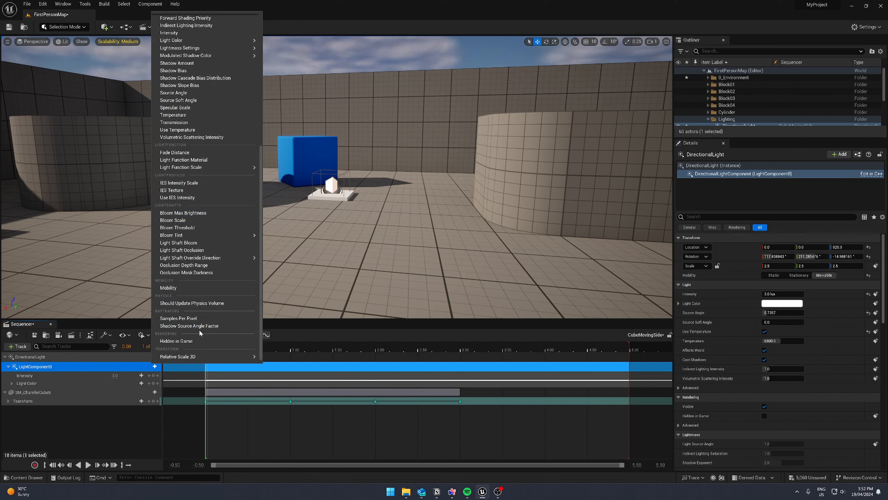
{"action": "scroll", "coordinate": [200, 333], "scroll_direction": "up", "scroll_amount": 6}
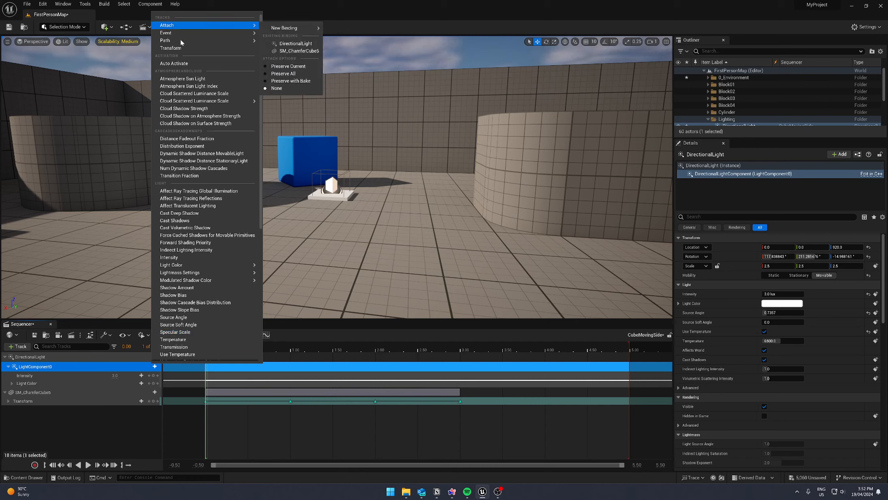
{"action": "left_click", "coordinate": [195, 49]}
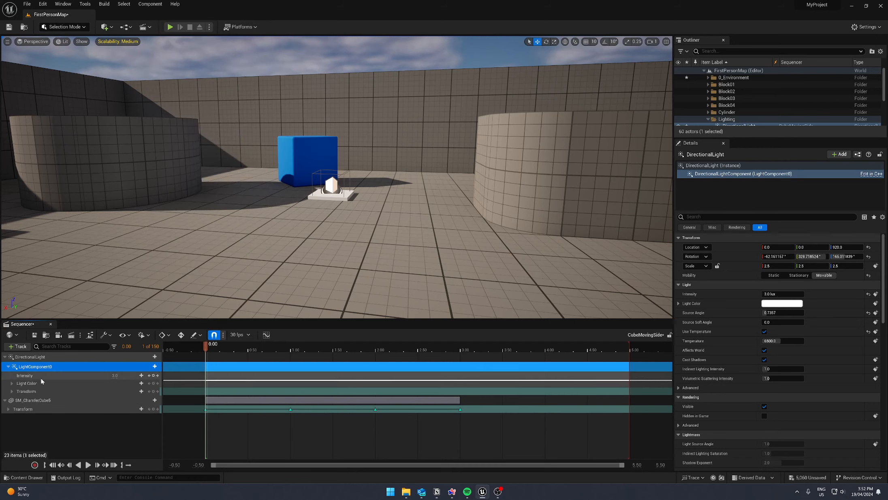
- Key the Rotation channel of the light component's Transform track at 0.00
{"action": "left_click", "coordinate": [14, 392]}
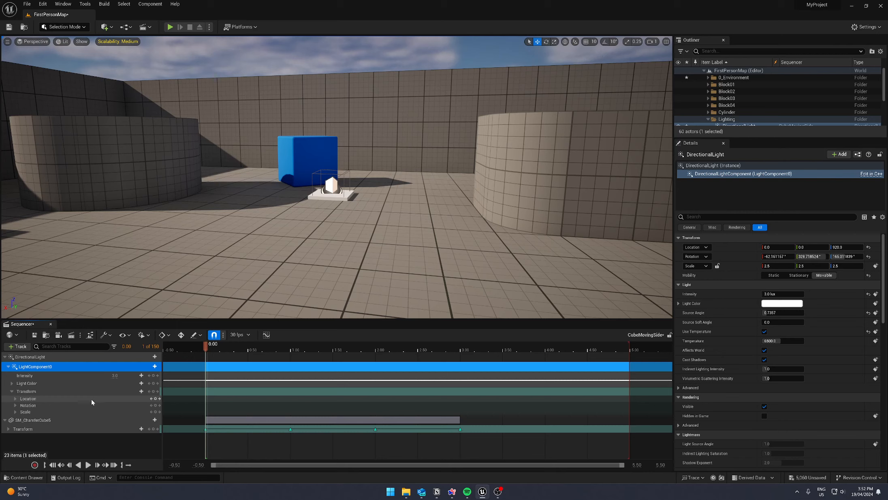
{"action": "left_click", "coordinate": [15, 405]}
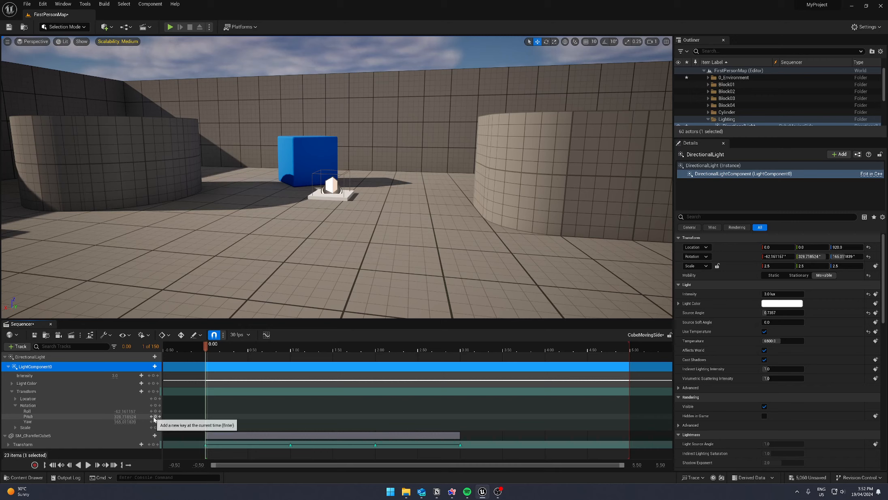
{"action": "left_click", "coordinate": [15, 406]}
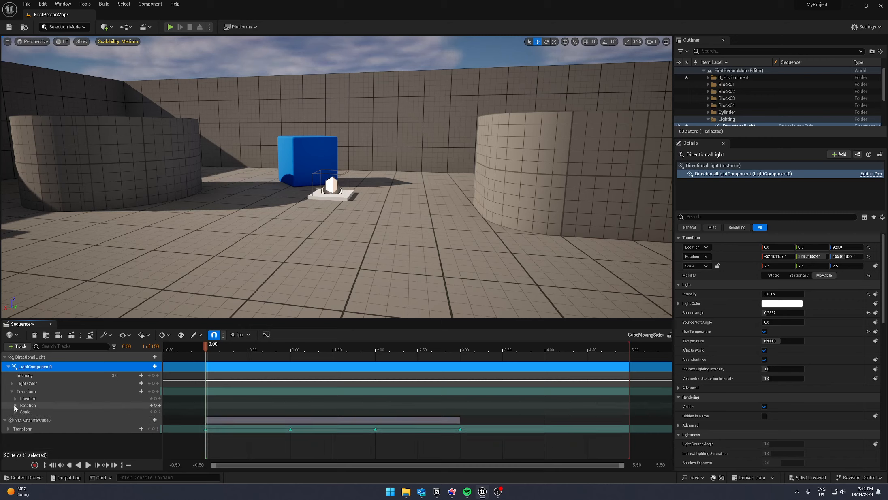
{"action": "left_click", "coordinate": [156, 405]}
- Set the light component's Y rotation to about 343.7° at 3.00, key its Transform track, and scrub back to preview the change
{"action": "left_click_drag", "start_coordinate": [206, 351], "coordinate": [460, 351]}
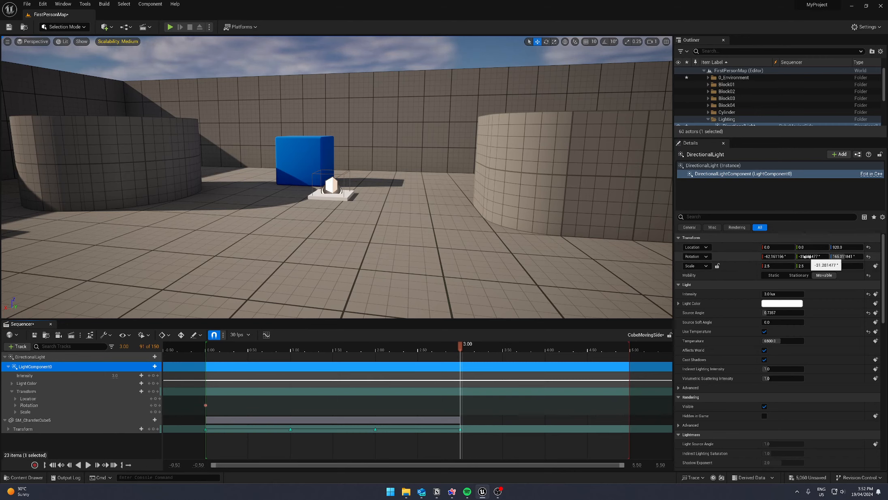
{"action": "left_click_drag", "start_coordinate": [807, 257], "coordinate": [871, 257]}
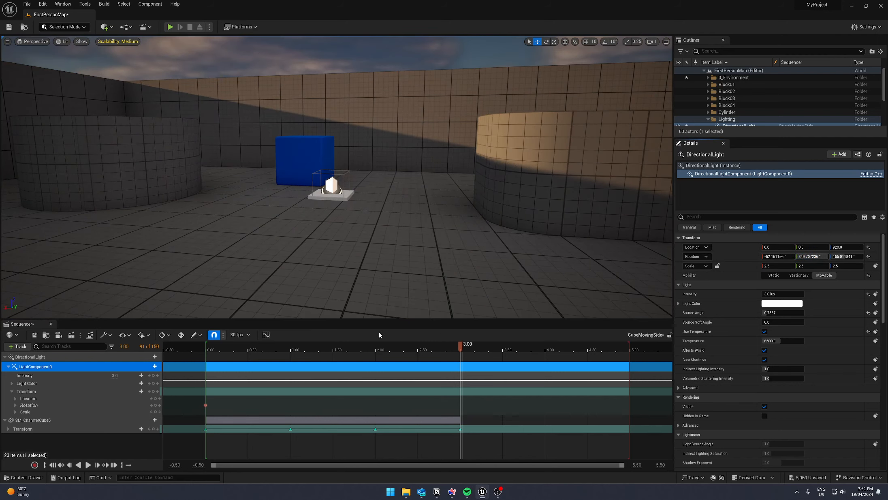
{"action": "left_click", "coordinate": [154, 391]}
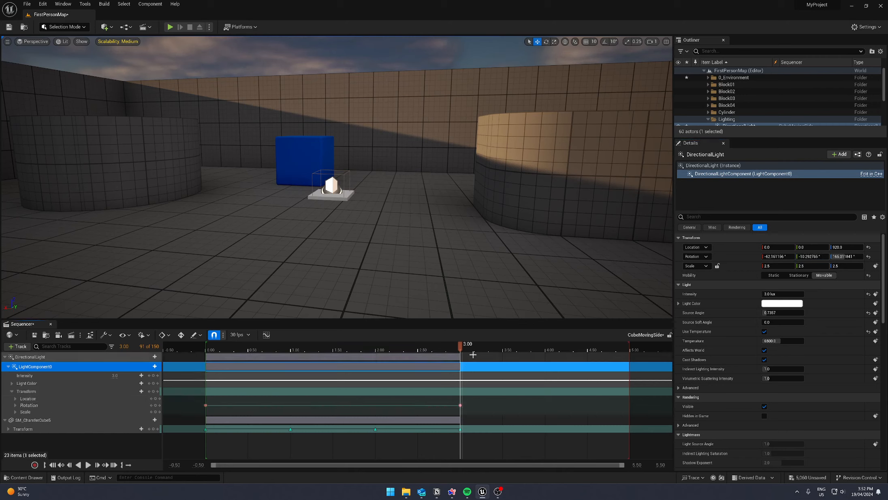
{"action": "left_click_drag", "start_coordinate": [462, 354], "coordinate": [289, 370]}
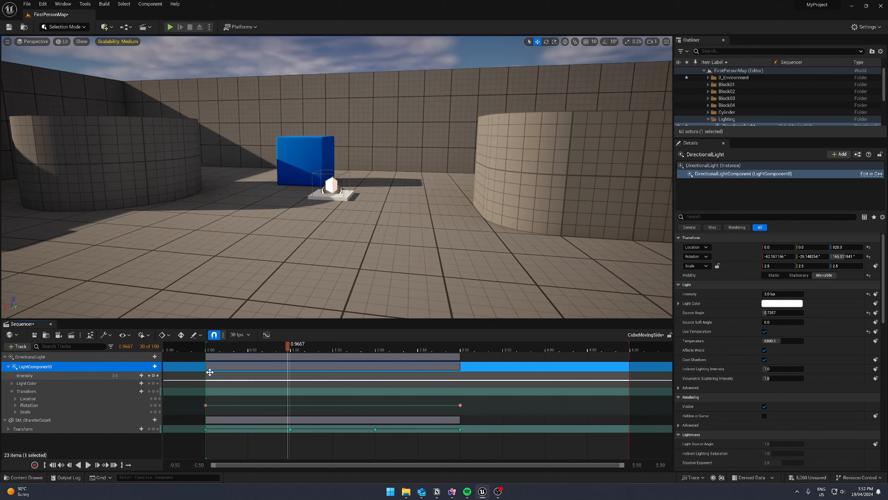
- Save the sequence, play-test the light and cube animation by walking up to the blue cube, and stop the session
{"action": "key", "text": "Delete"}
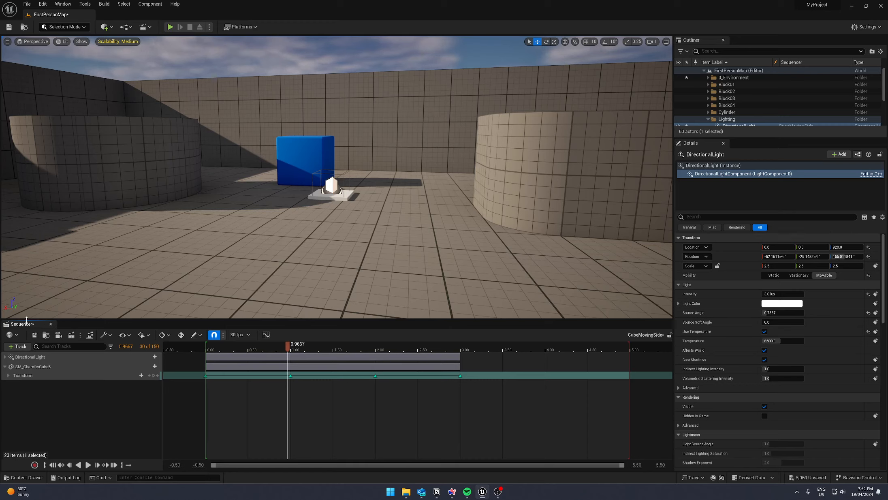
{"action": "left_click", "coordinate": [34, 334]}
{"action": "left_click", "coordinate": [170, 27]}
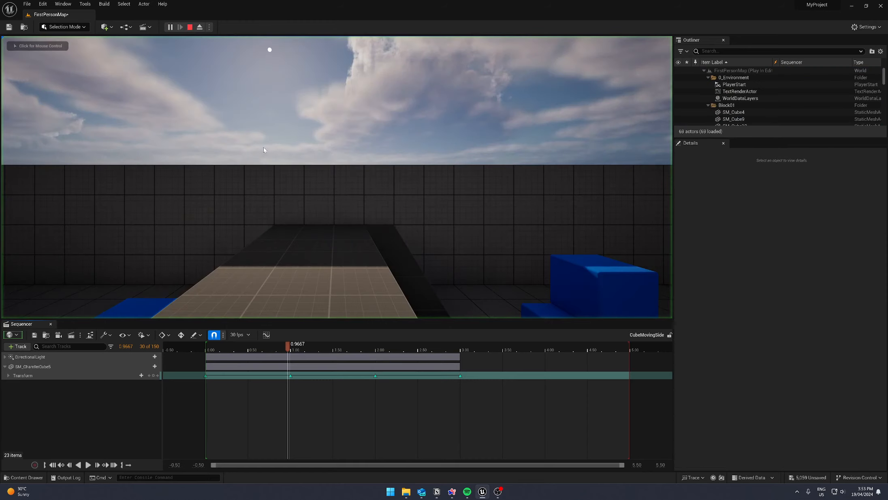
{"action": "key", "text": "w"}
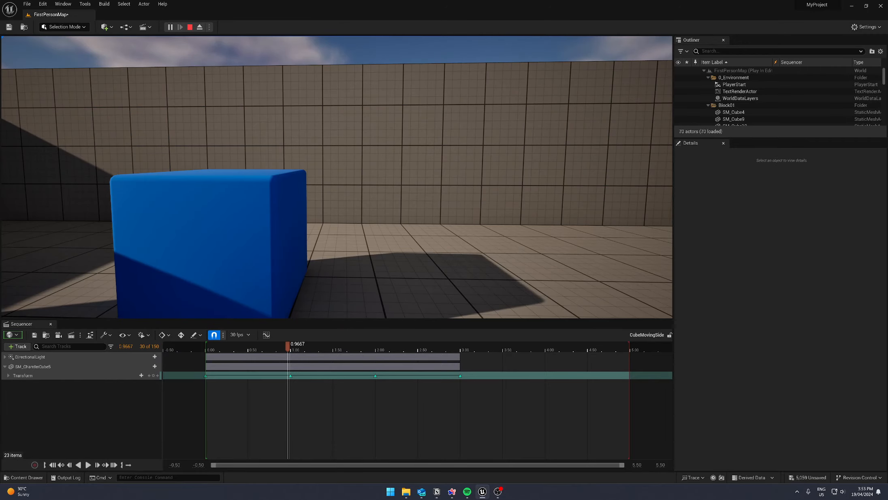
{"action": "key", "text": "Escape"}
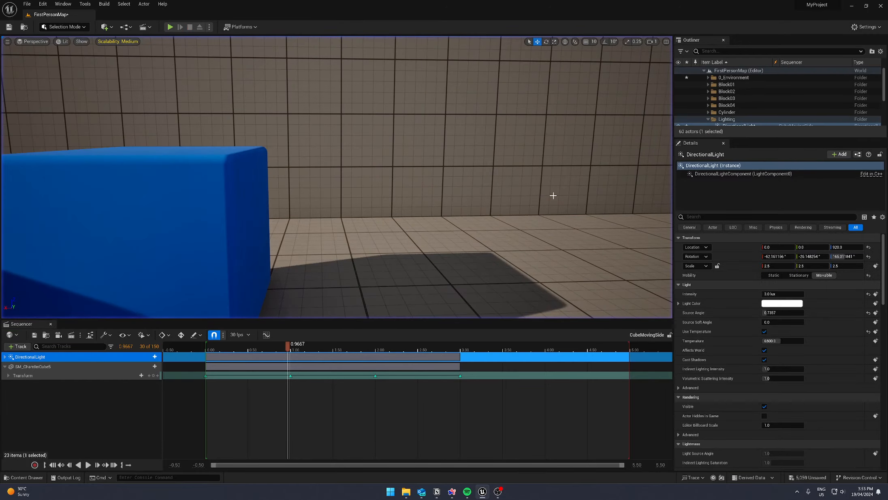
- Set When Finished to Keep State for the light component's Transform section
{"action": "key", "text": "s"}
{"action": "right_click_drag", "start_coordinate": [396, 278], "coordinate": [253, 289]}
{"action": "left_click", "coordinate": [5, 356]}
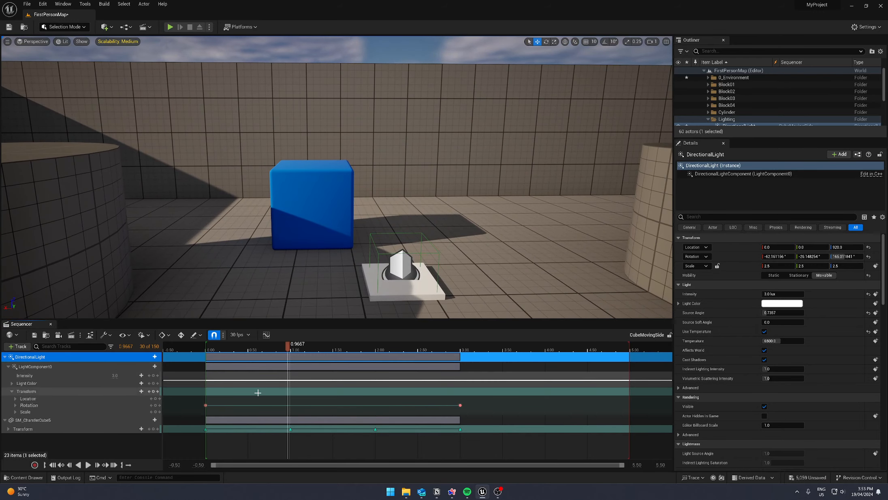
{"action": "right_click", "coordinate": [498, 390]}
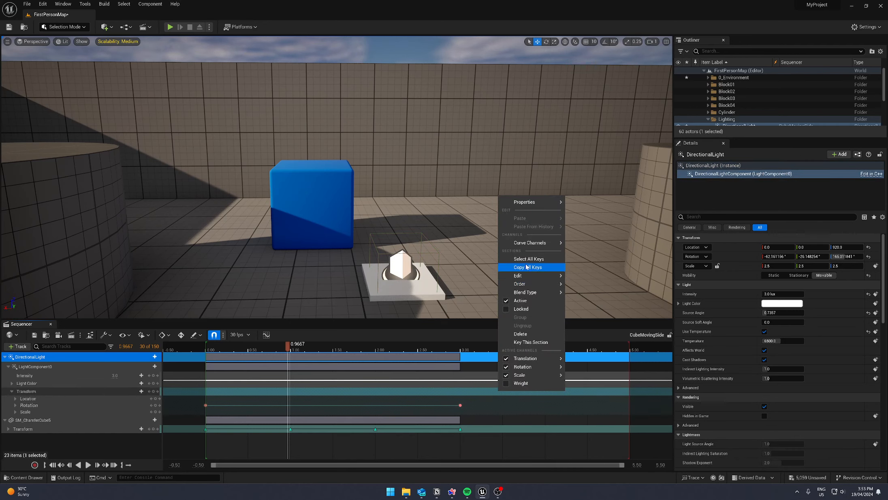
{"action": "mouse_move", "coordinate": [542, 203]}
{"action": "left_click", "coordinate": [637, 233]}
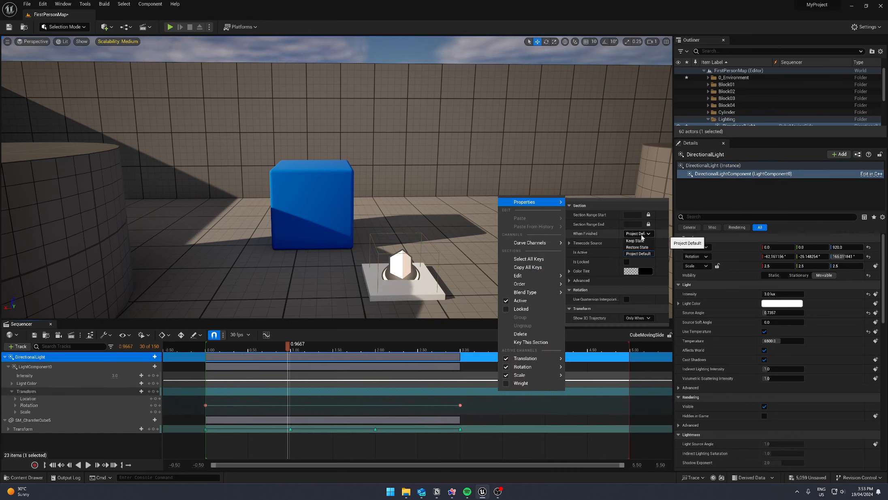
{"action": "left_click", "coordinate": [635, 241]}
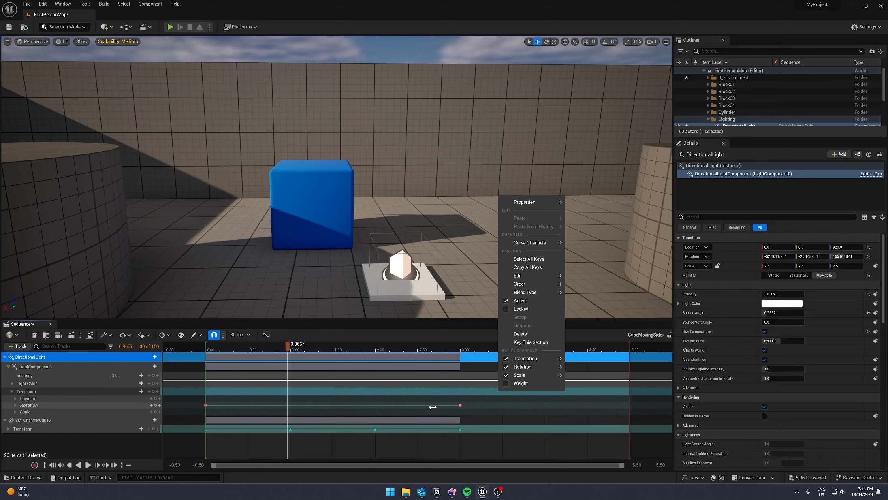
{"action": "right_click_drag", "start_coordinate": [433, 239], "coordinate": [452, 219]}
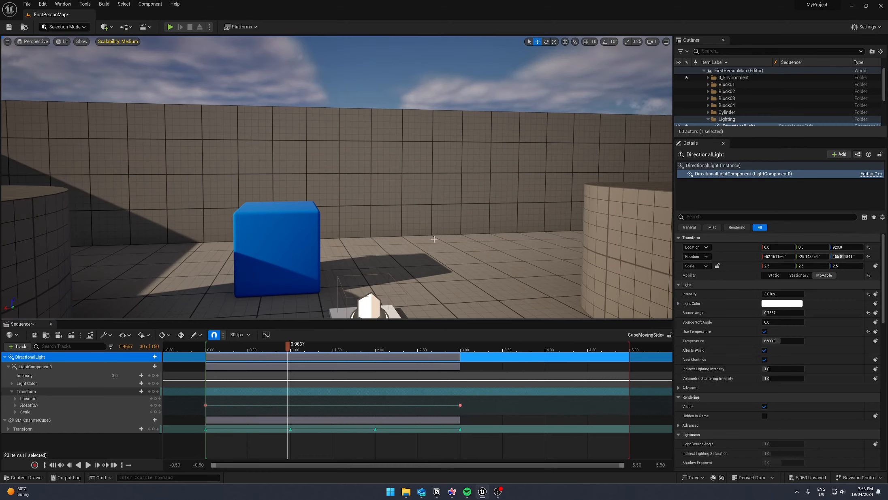
{"action": "key", "text": "Escape"}
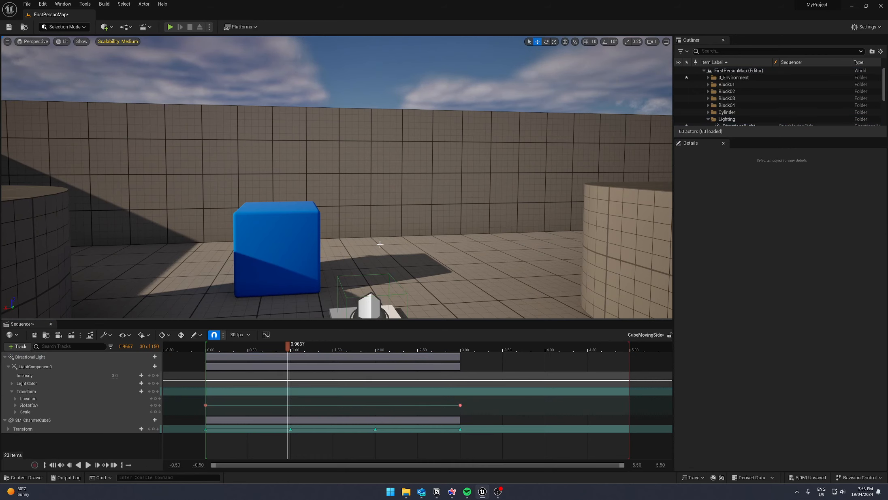
- Inspect the level sequence choice and Play node behind the CubeSideMove_Trigger overlap event in the Level Blueprint, and return to the level
{"action": "right_click_drag", "start_coordinate": [408, 241], "coordinate": [312, 229]}
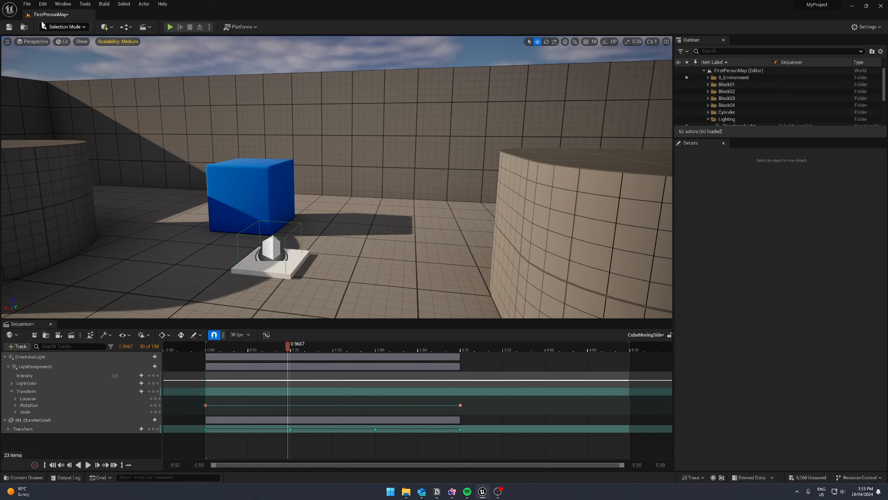
{"action": "left_click", "coordinate": [123, 27]}
{"action": "left_click", "coordinate": [161, 76]}
{"action": "scroll", "coordinate": [327, 222], "scroll_direction": "up", "scroll_amount": 3}
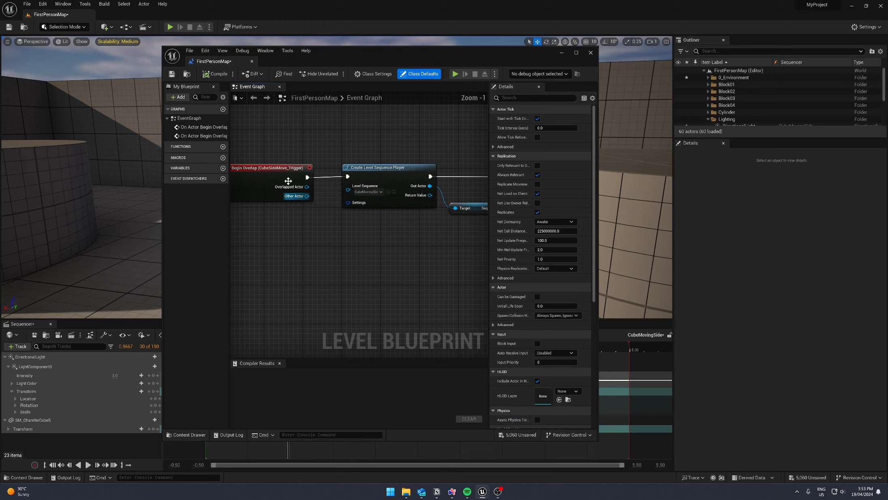
{"action": "scroll", "coordinate": [356, 231], "scroll_direction": "down", "scroll_amount": 2}
{"action": "scroll", "coordinate": [353, 244], "scroll_direction": "up", "scroll_amount": 4}
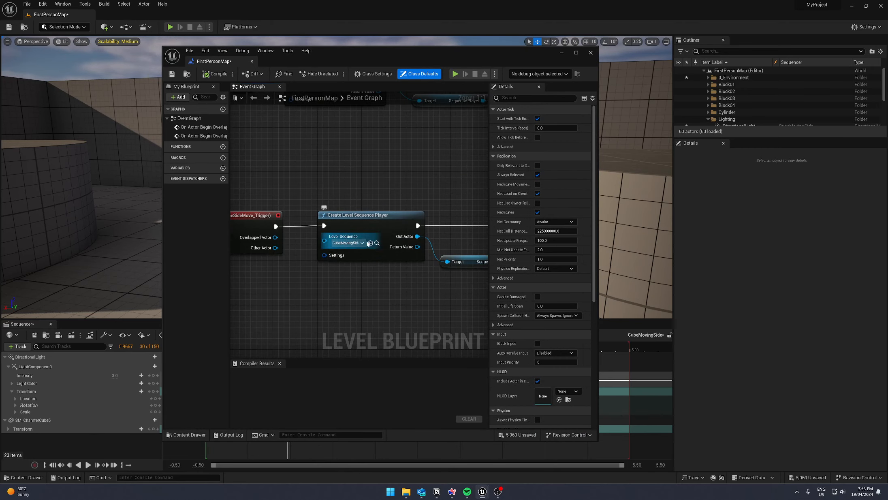
{"action": "left_click_drag", "start_coordinate": [358, 219], "coordinate": [352, 230]}
{"action": "left_click", "coordinate": [343, 254]}
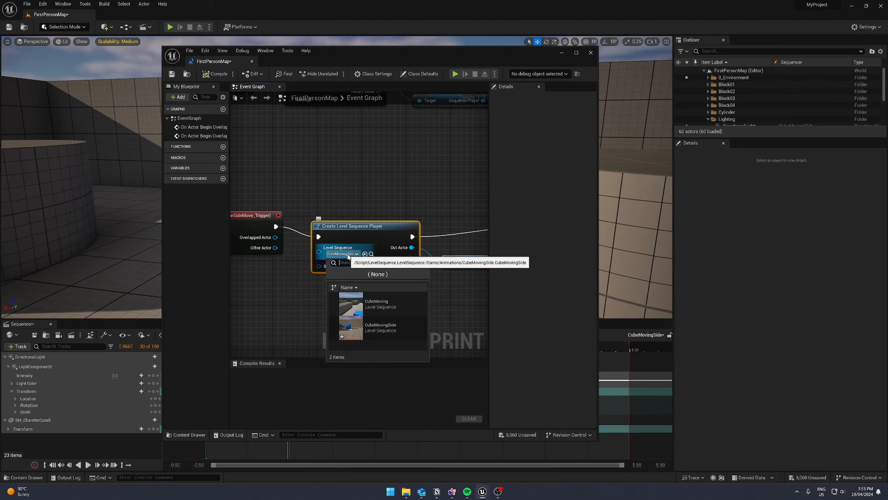
{"action": "right_click_drag", "start_coordinate": [456, 295], "coordinate": [326, 281]}
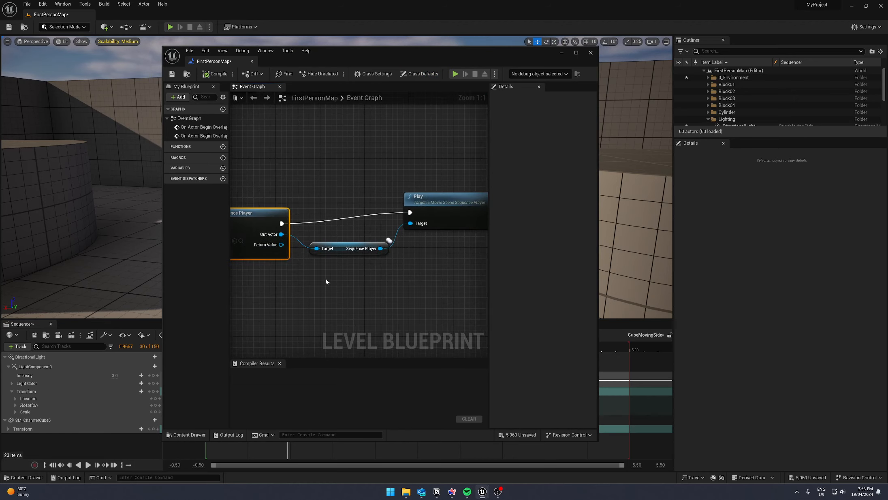
{"action": "right_click_drag", "start_coordinate": [425, 241], "coordinate": [373, 221]}
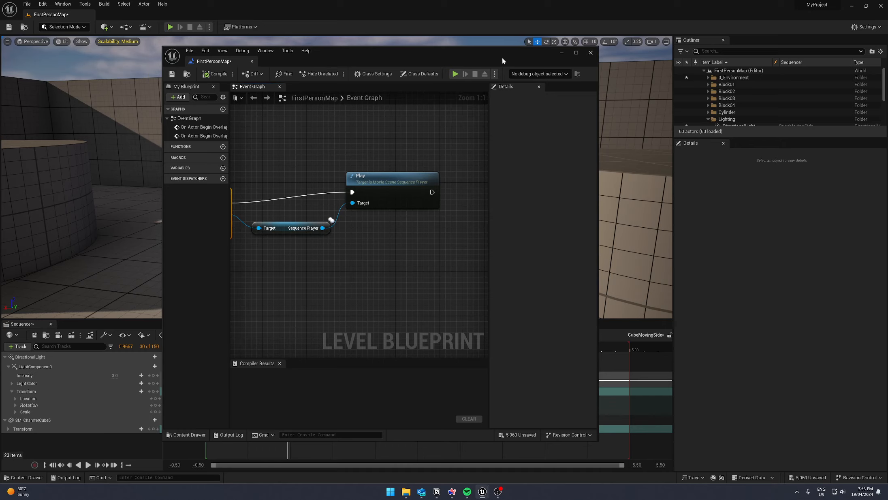
{"action": "left_click", "coordinate": [590, 52]}
{"action": "right_click_drag", "start_coordinate": [475, 129], "coordinate": [474, 129]}
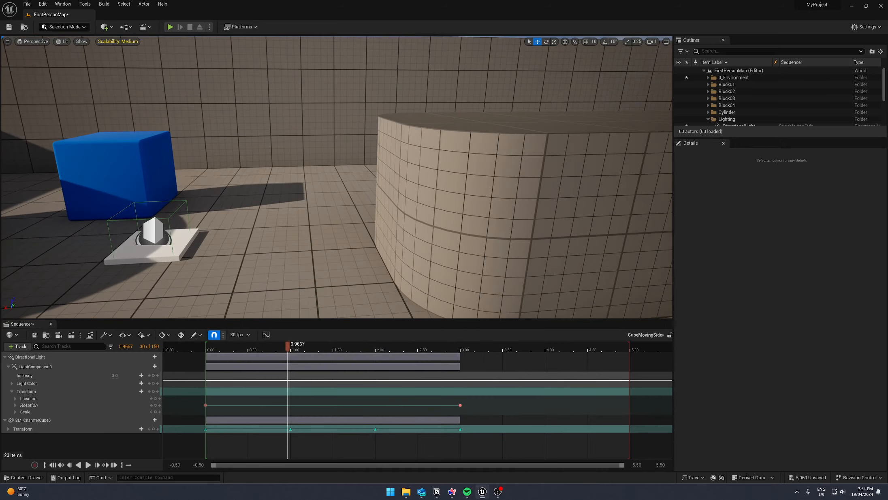